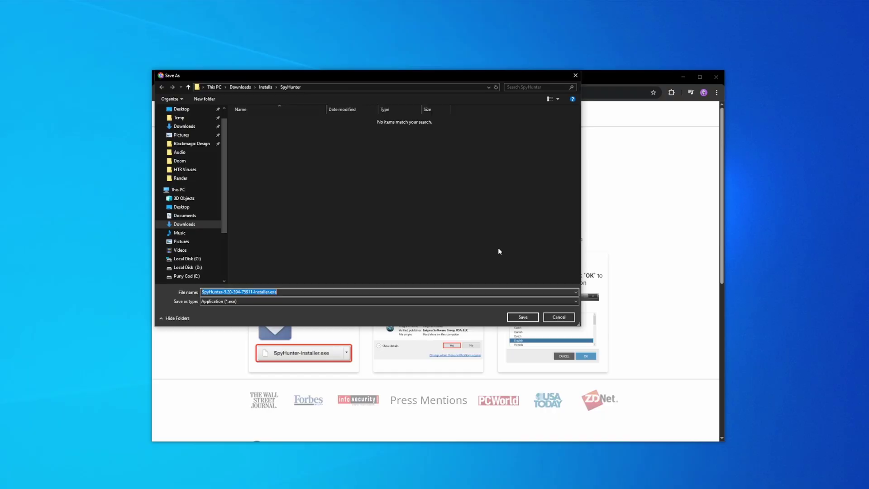
Step: Save SpyHunter-Installer.exe, run it from Chrome's downloads, and install SpyHunter 5
left_click(520, 317)
left_click(677, 93)
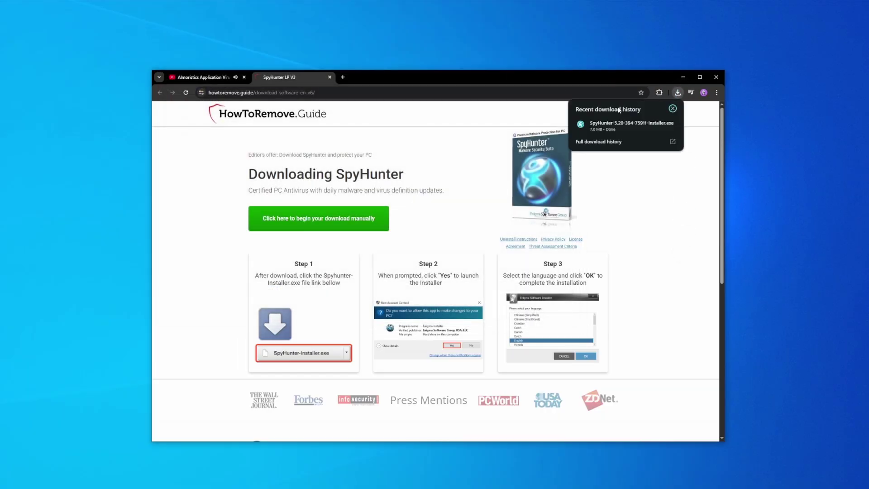
left_click(607, 124)
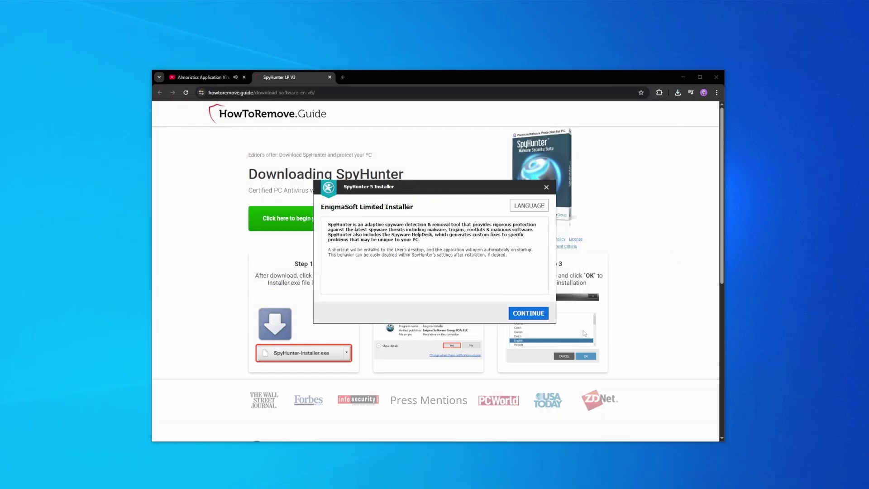
left_click(516, 313)
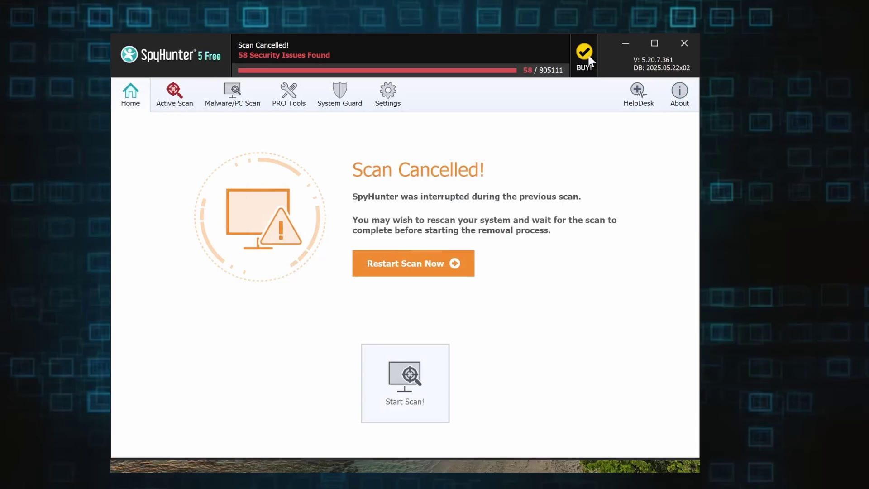
Step: Pick the 7-day free trial and start filling in the payment form's name and e-mail fields
left_click(588, 59)
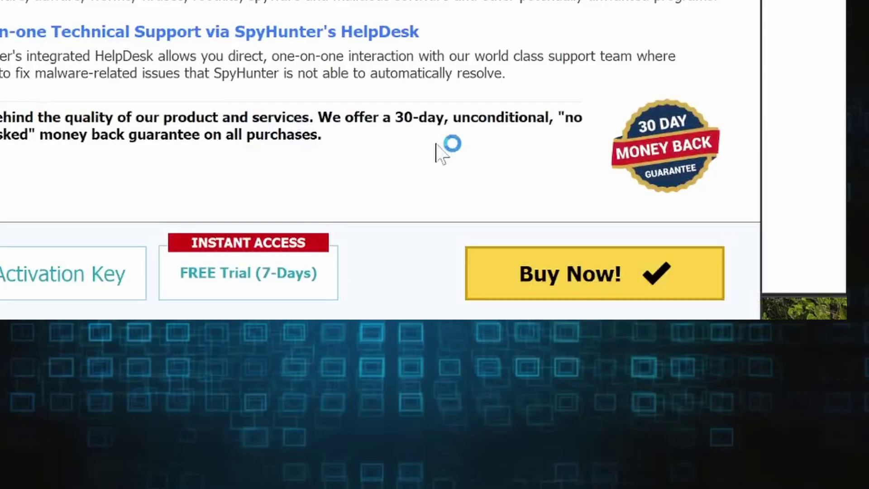
left_click(248, 273)
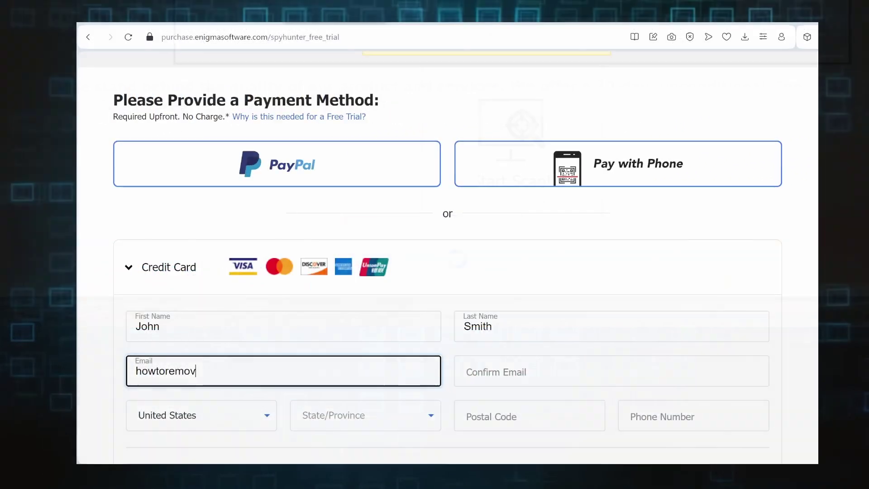
type("e")
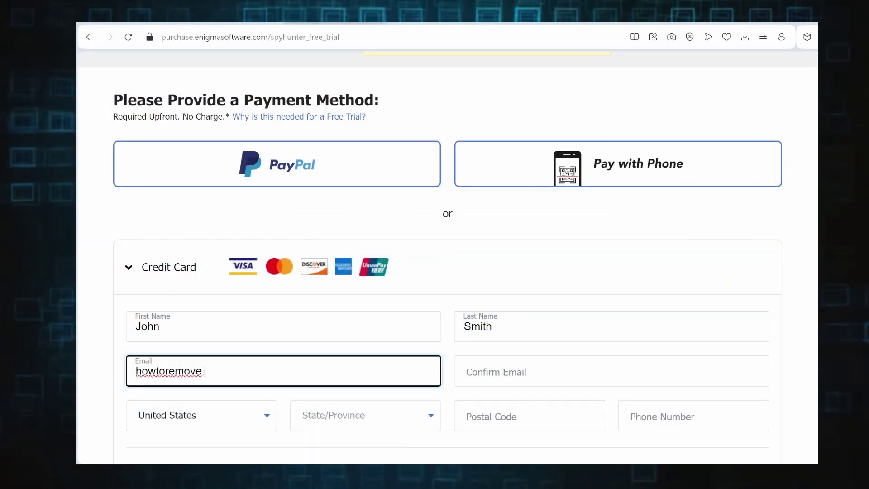
type(".guide")
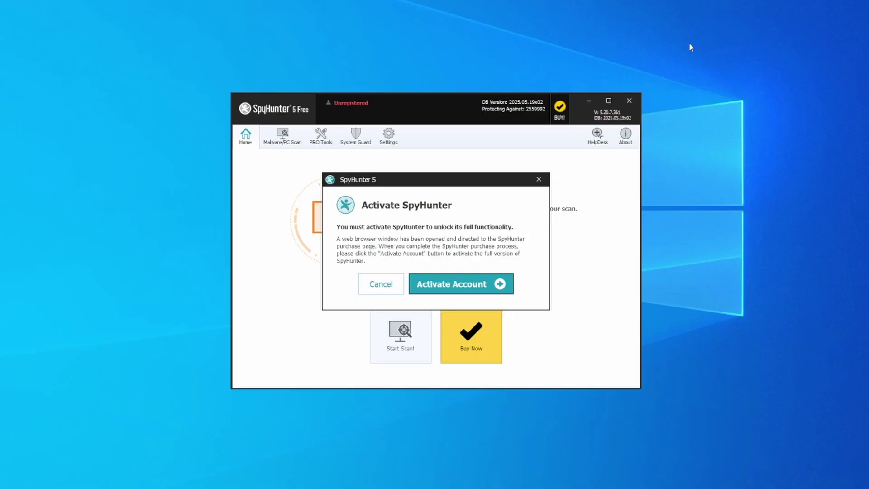
Step: Activate the account, apply coupon HTRG15 for 15% off, and scroll to the payment methods
left_click(456, 289)
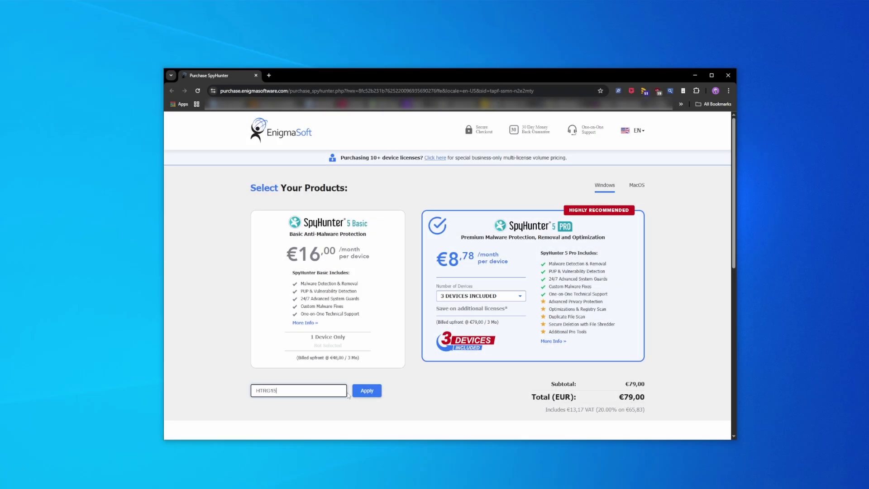
left_click(362, 391)
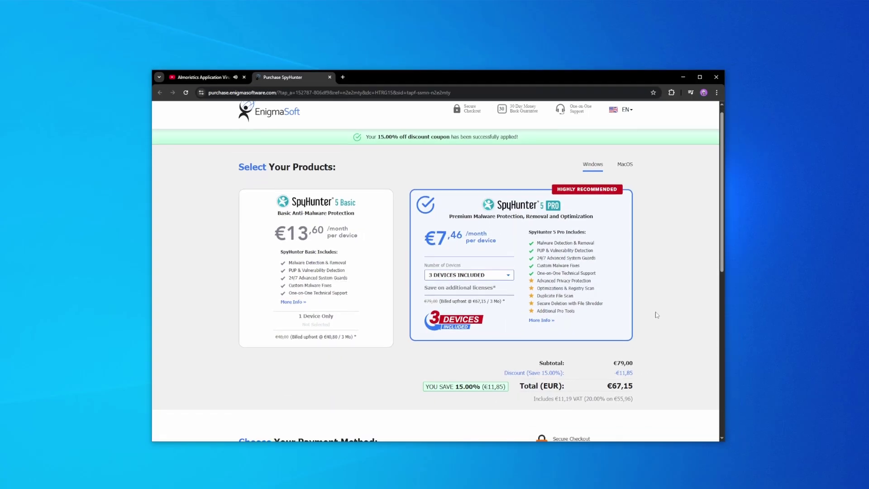
scroll(654, 313, "down", 5)
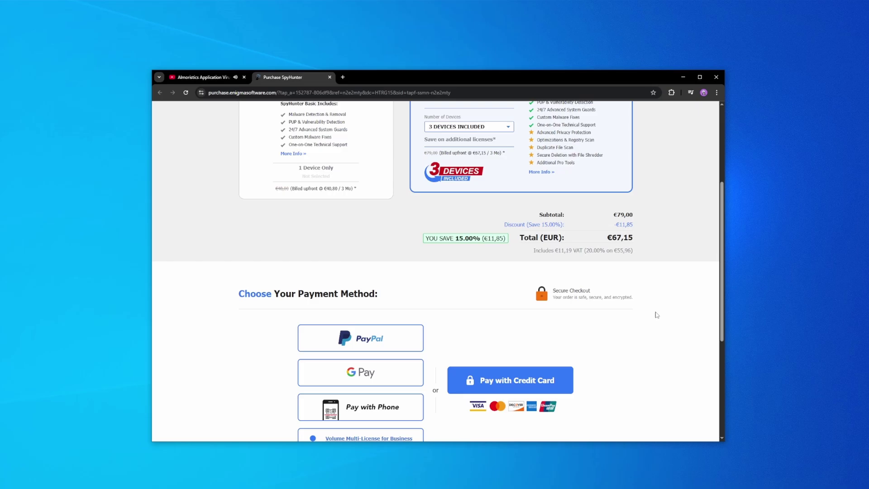
scroll(657, 315, "down", 3)
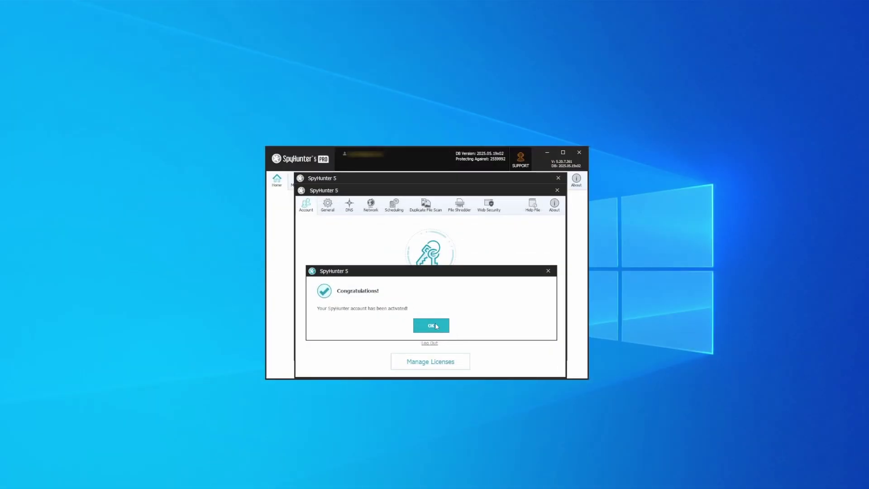
Step: Dismiss the activation congratulations and start a full scan of the PC
left_click(436, 326)
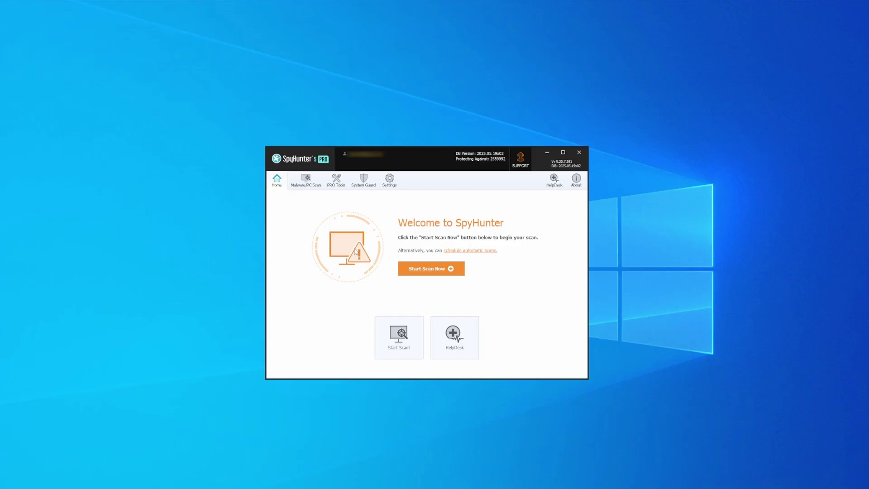
left_click(432, 270)
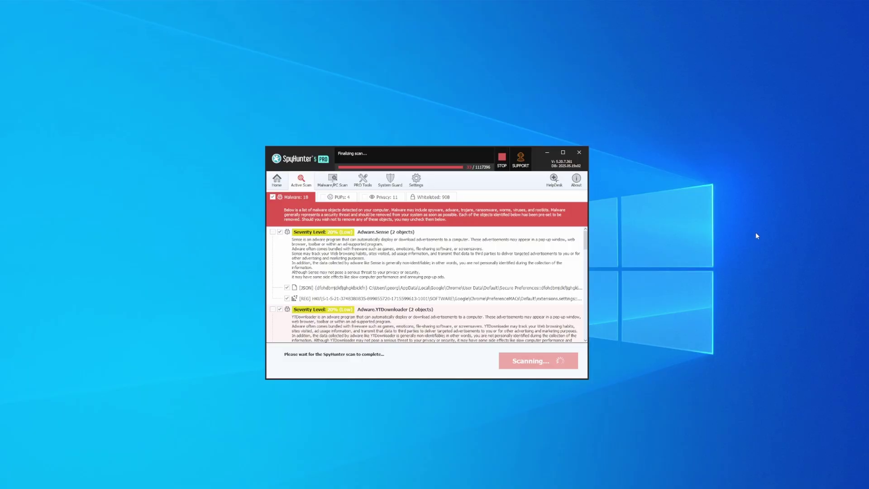
Step: Select all detected malware, PUPs and privacy issues for removal and apply the fix
left_click(535, 365)
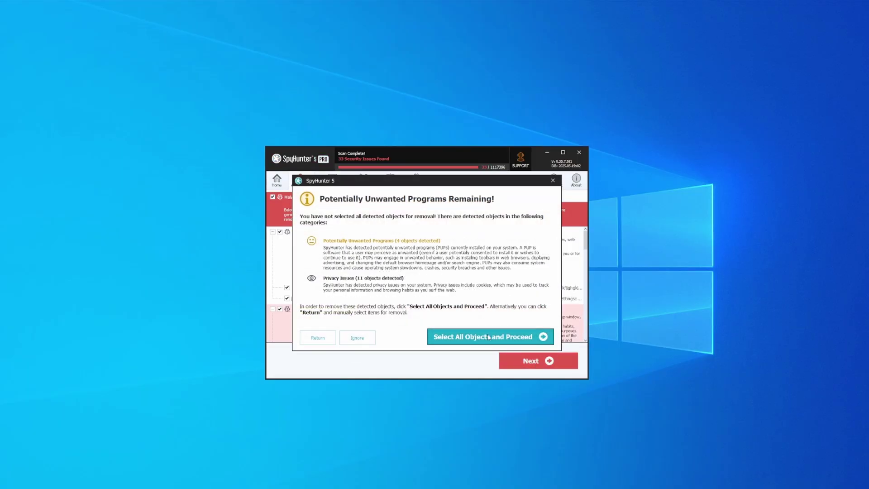
left_click(489, 337)
left_click(546, 365)
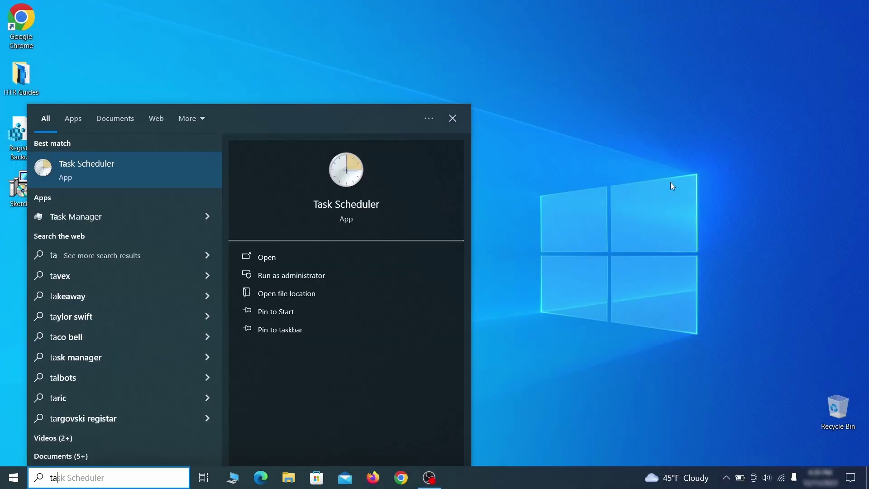
Step: In Task Scheduler, inspect the suspicious task's Triggers and Actions in its Properties
type("sk sche")
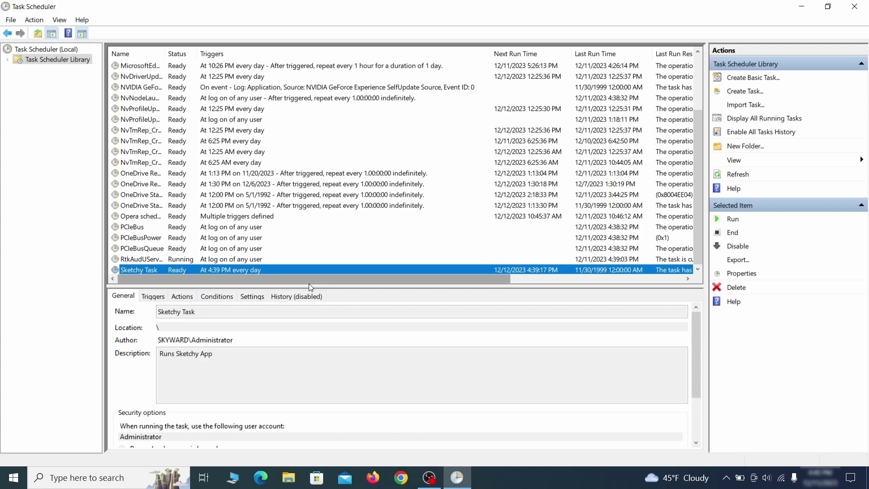
right_click(245, 270)
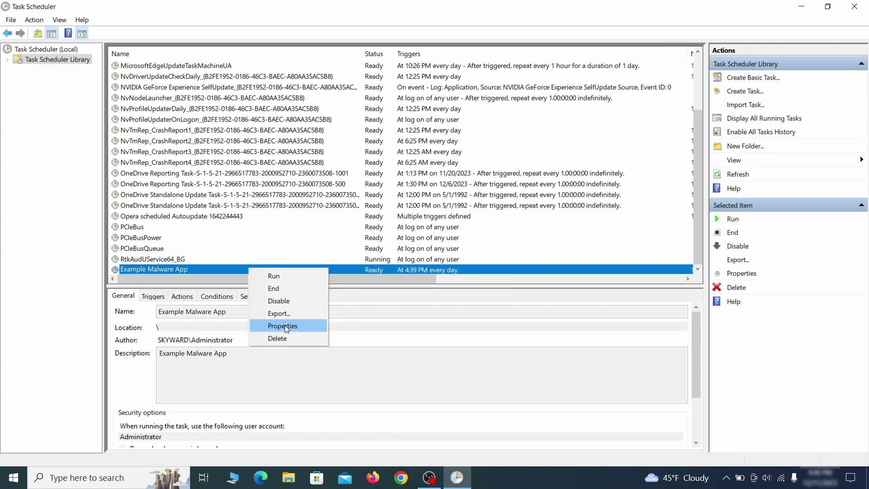
left_click(284, 325)
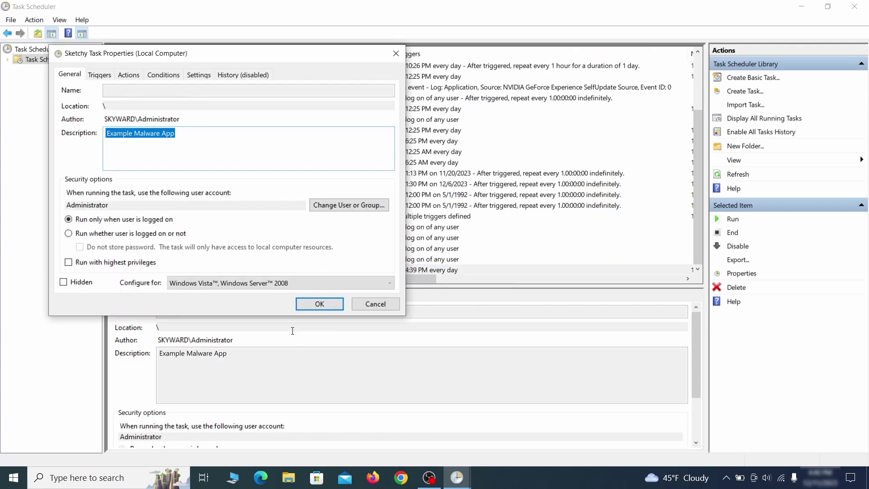
left_click(97, 75)
left_click(128, 75)
key("Escape")
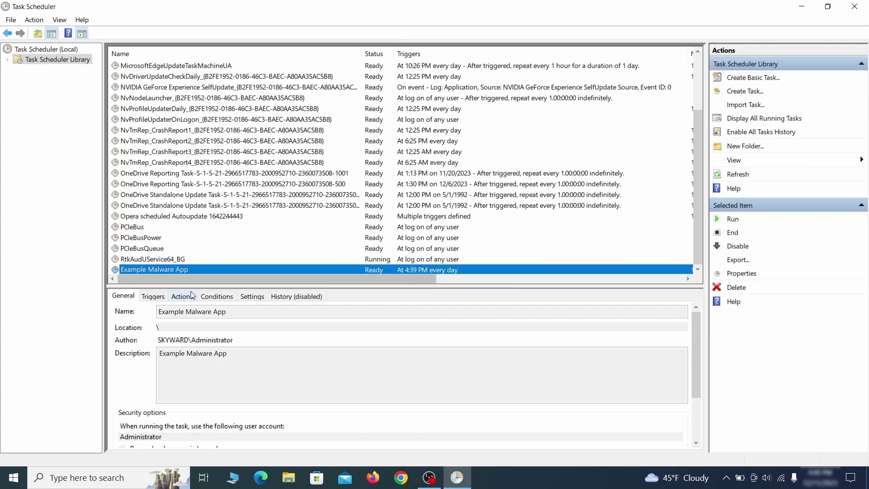
Step: Delete the Example Malware App task from the Task Scheduler Library
right_click(279, 270)
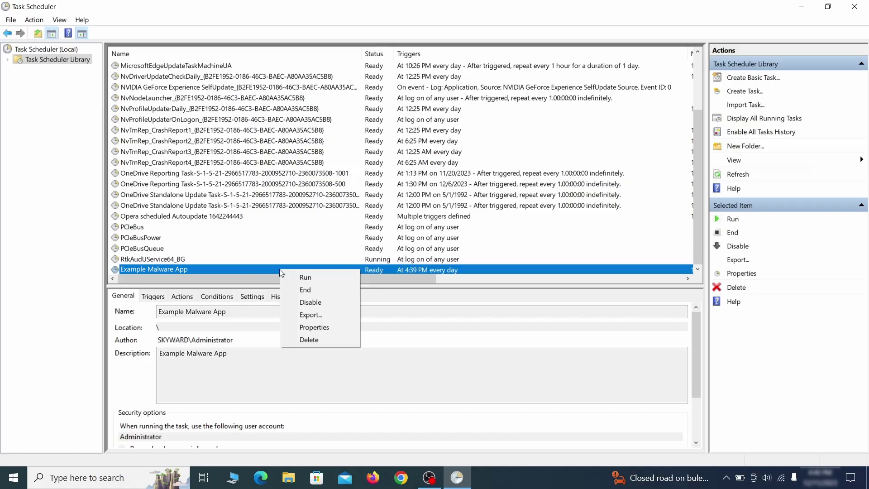
left_click(309, 340)
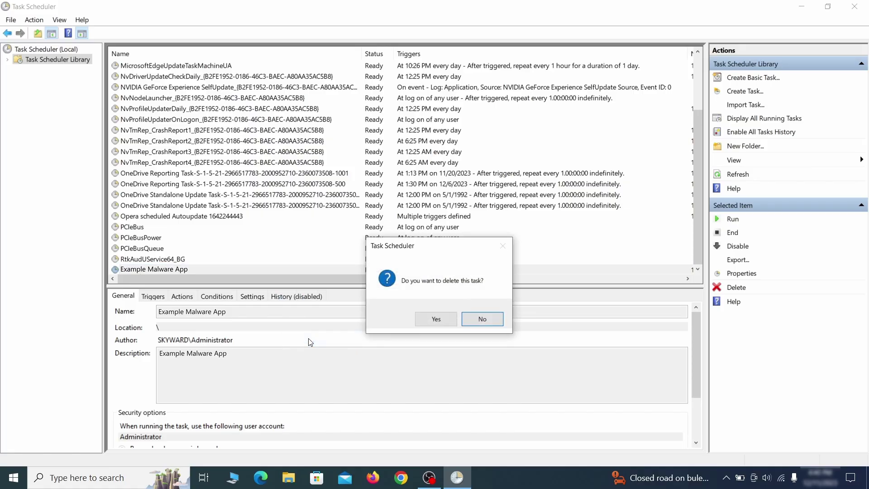
left_click(435, 319)
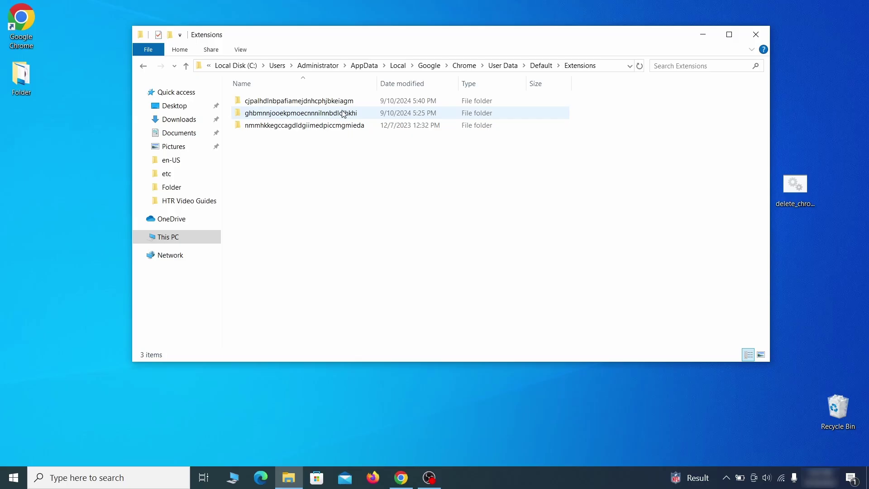
Step: Delete the three folders in Chrome's Default Extensions folder and repair uBlock Origin
left_click_drag(326, 147, 358, 102)
right_click(365, 107)
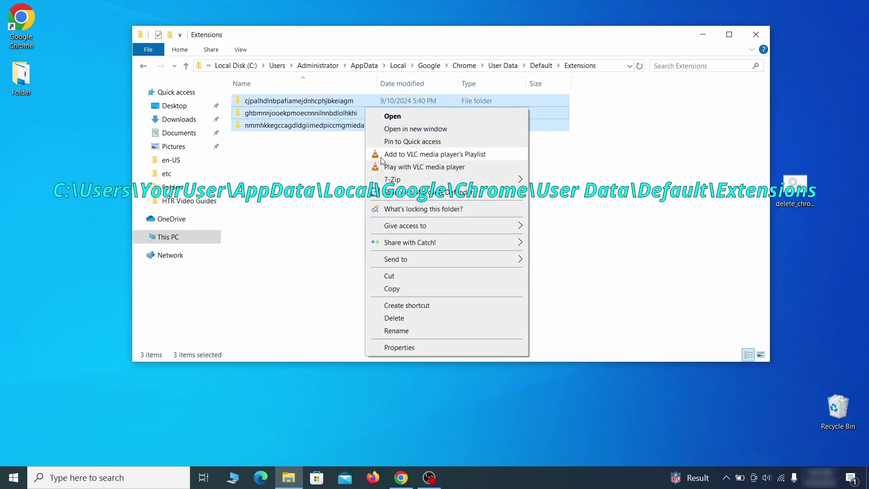
left_click(403, 318)
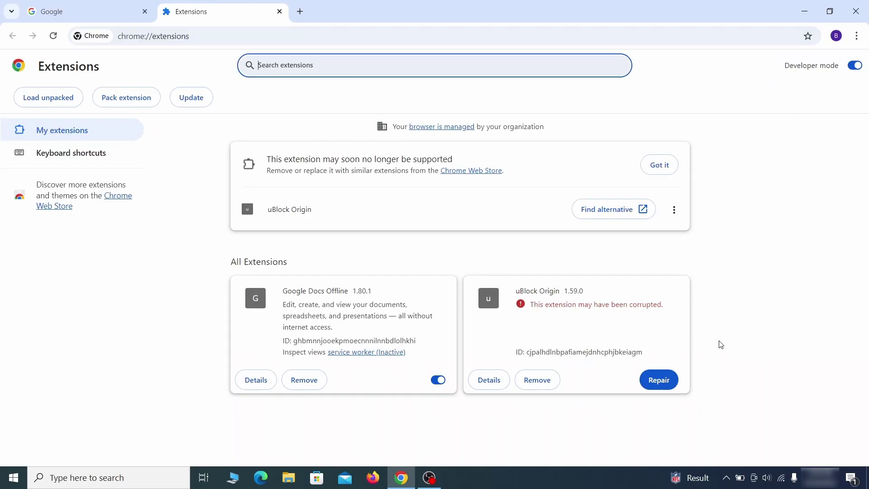
left_click(664, 389)
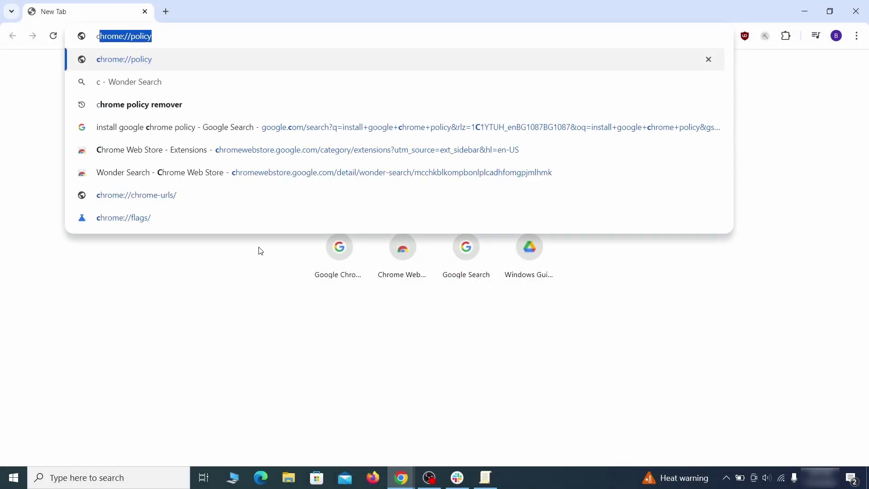
Step: Copy the rogue HomepageLocation value from chrome://policy into the Notepad note
key("Return")
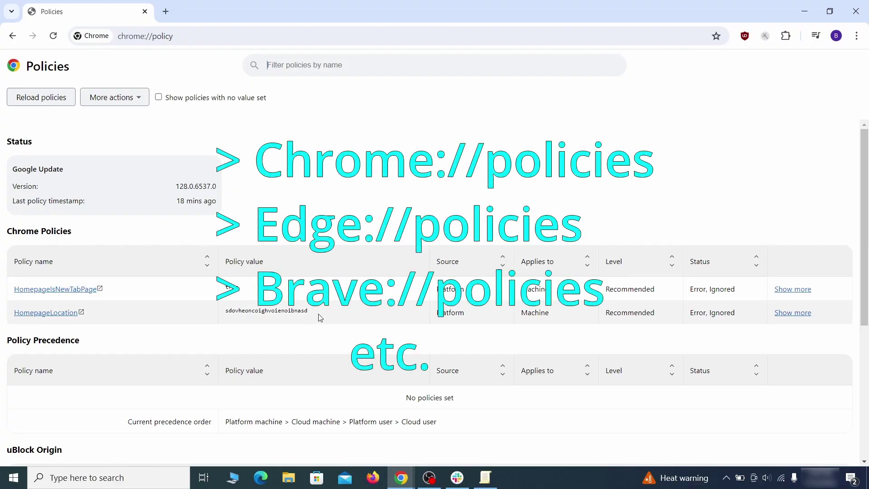
left_click_drag(319, 314, 231, 313)
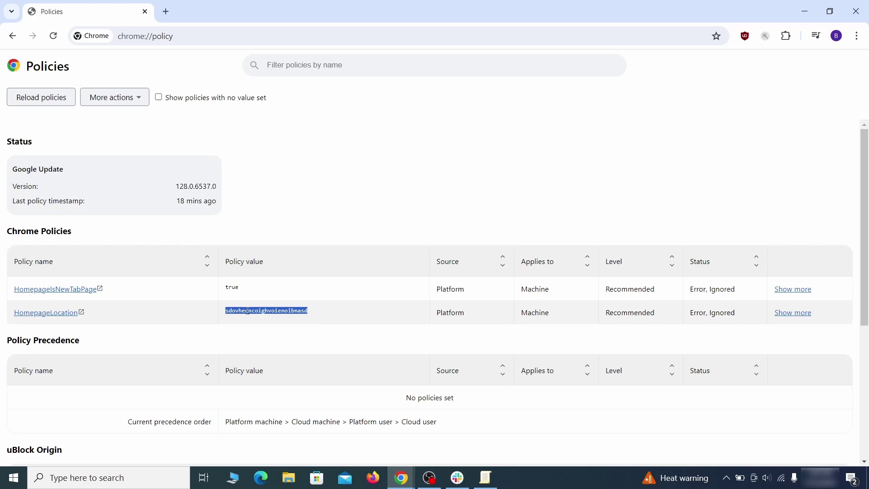
right_click(248, 311)
left_click(264, 322)
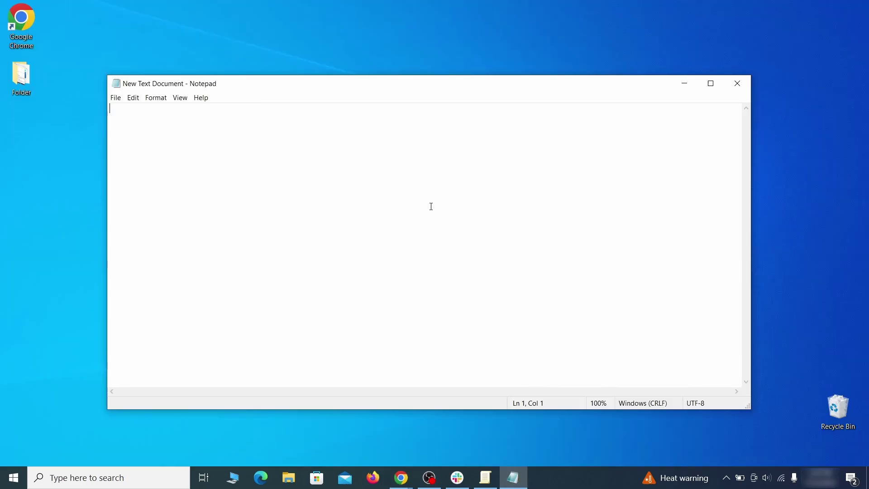
right_click(431, 206)
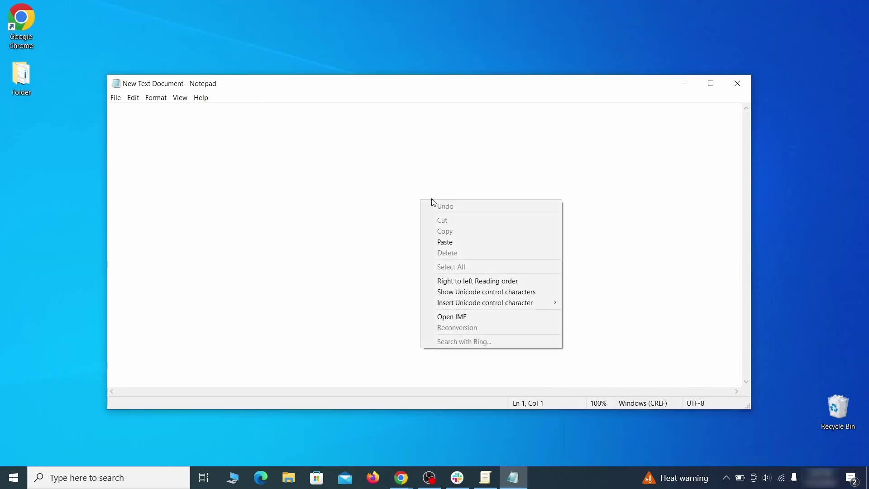
left_click(456, 242)
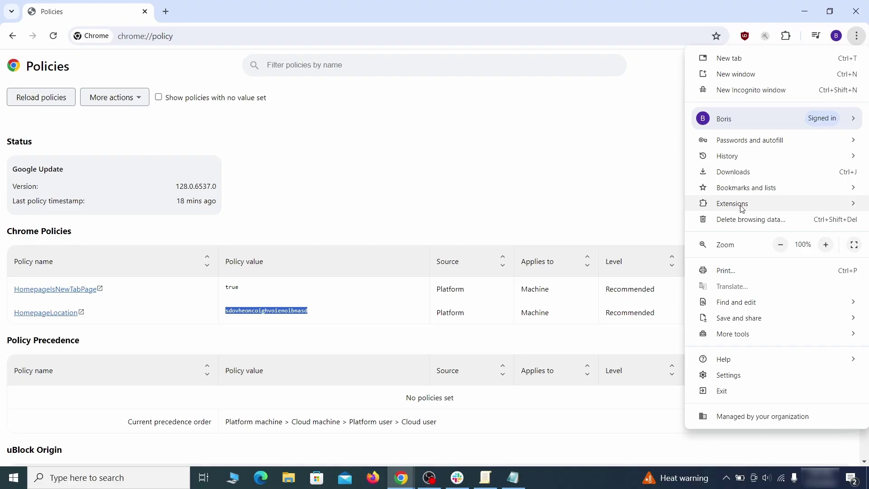
Step: Enable Developer mode in Manage Extensions, copy Wonder Search's extension ID, and minimize Chrome
mouse_move(765, 203)
left_click(647, 204)
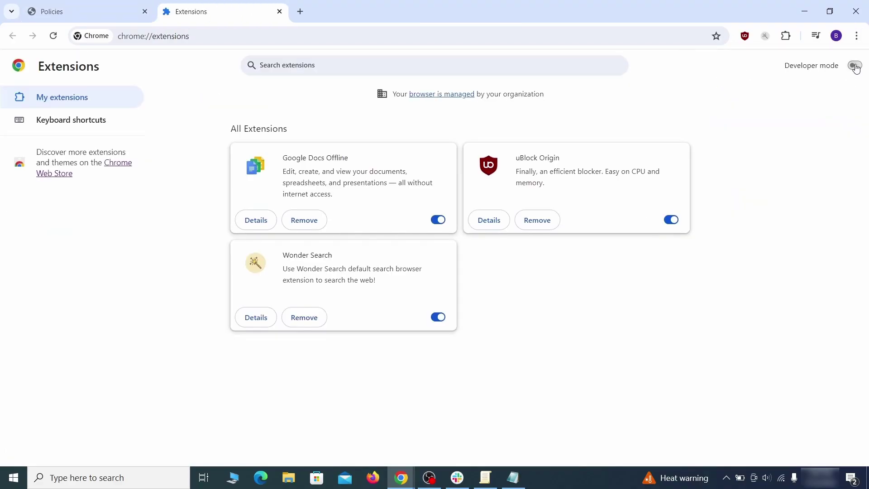
left_click(855, 66)
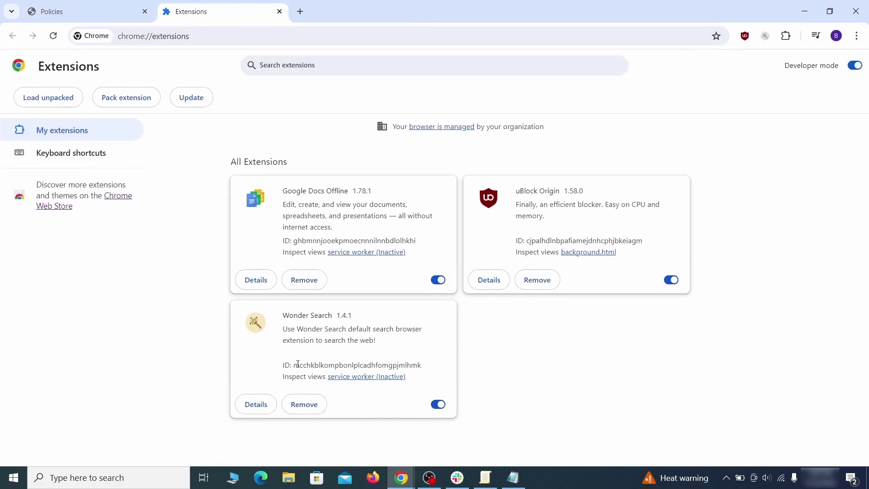
right_click(422, 365)
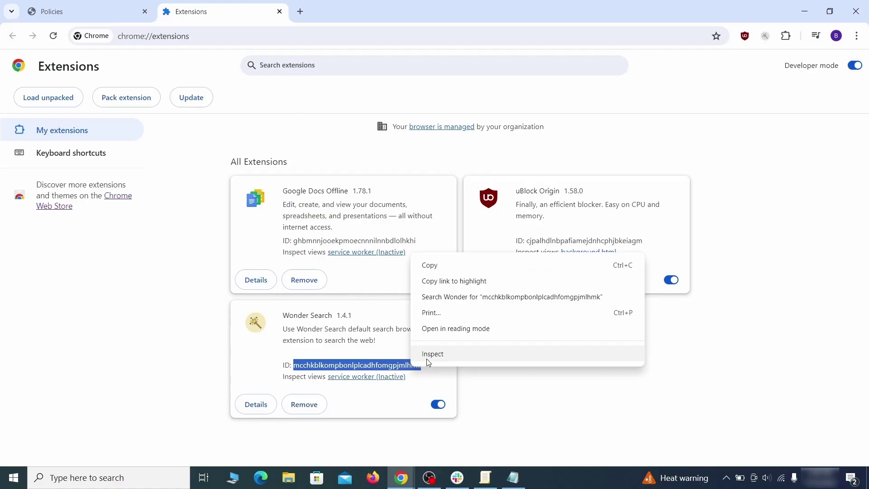
left_click(456, 267)
left_click(806, 13)
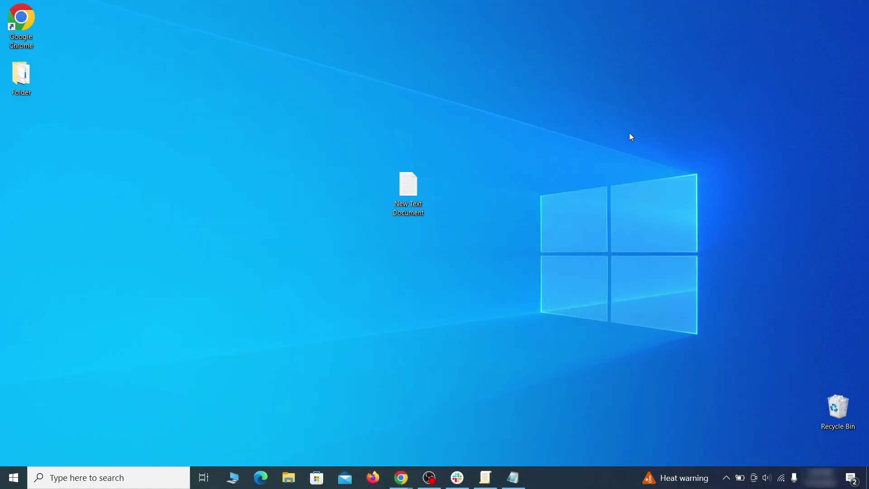
Step: Paste Wonder Search's extension ID into the note and run Registry Editor as administrator
left_click(522, 487)
right_click(255, 178)
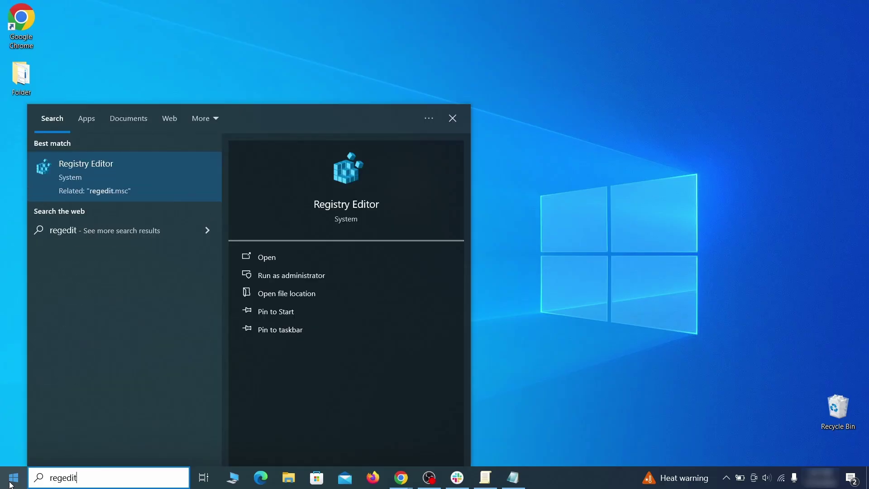
right_click(175, 174)
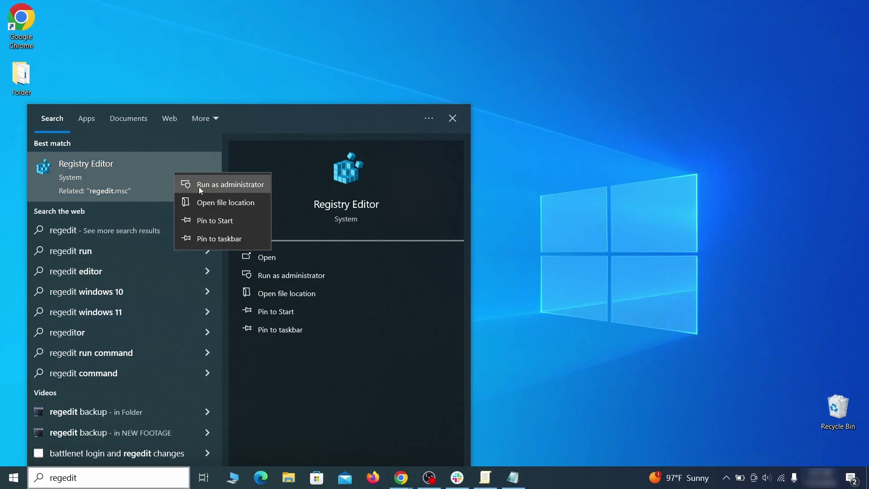
left_click(199, 187)
Step: Search the registry for the rogue homepage value copied from the note
key("ctrl+f")
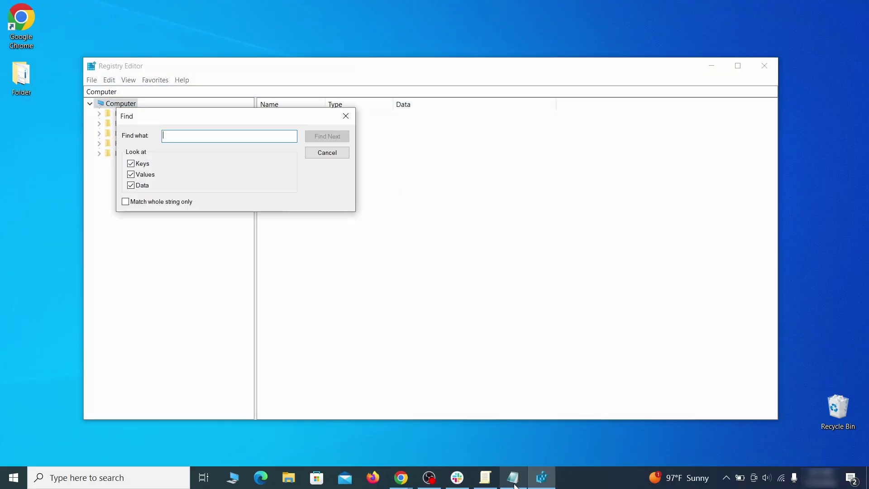
left_click(515, 485)
right_click(194, 120)
left_click(216, 154)
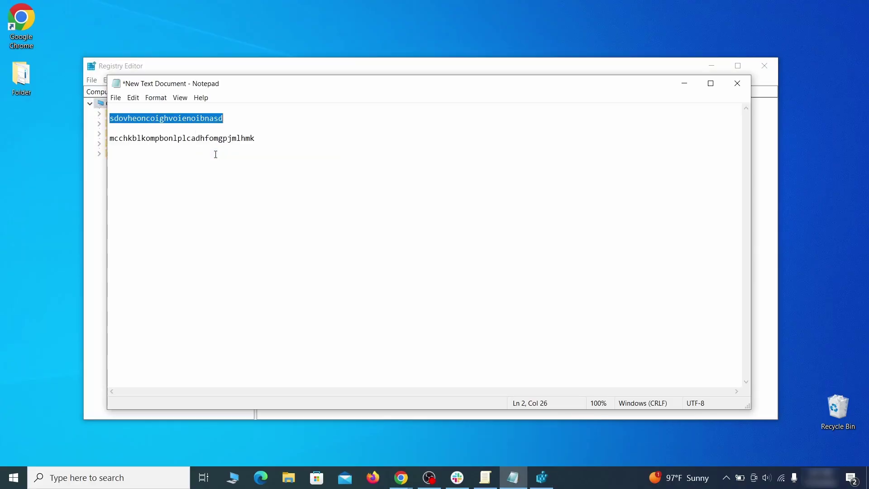
left_click(88, 166)
right_click(194, 137)
left_click(229, 182)
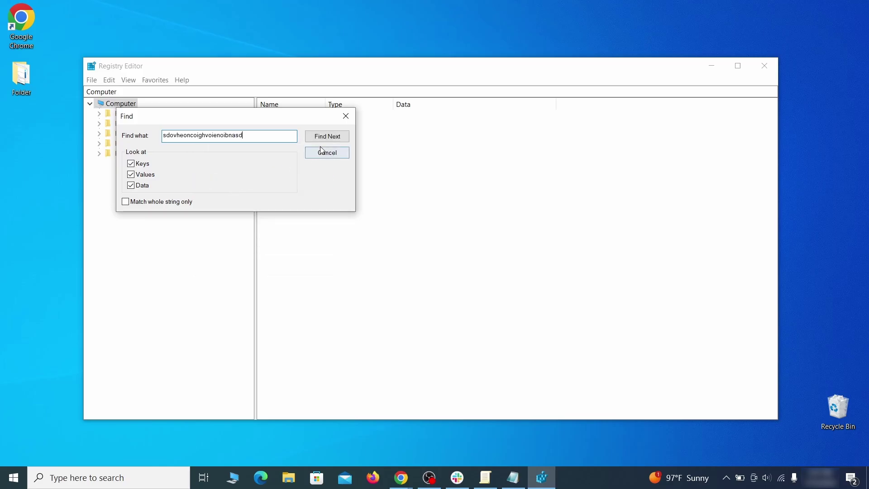
left_click(337, 138)
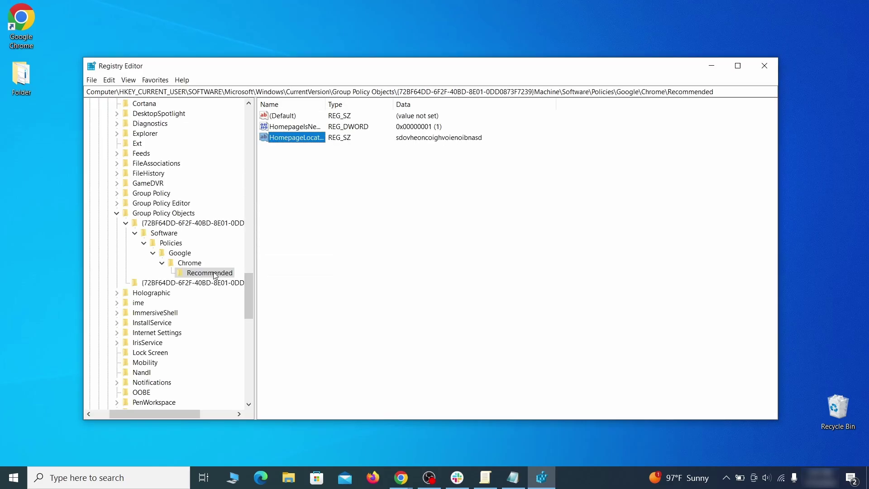
Step: Delete the Google Chrome Recommended policy key holding the homepage value
right_click(214, 273)
left_click(260, 316)
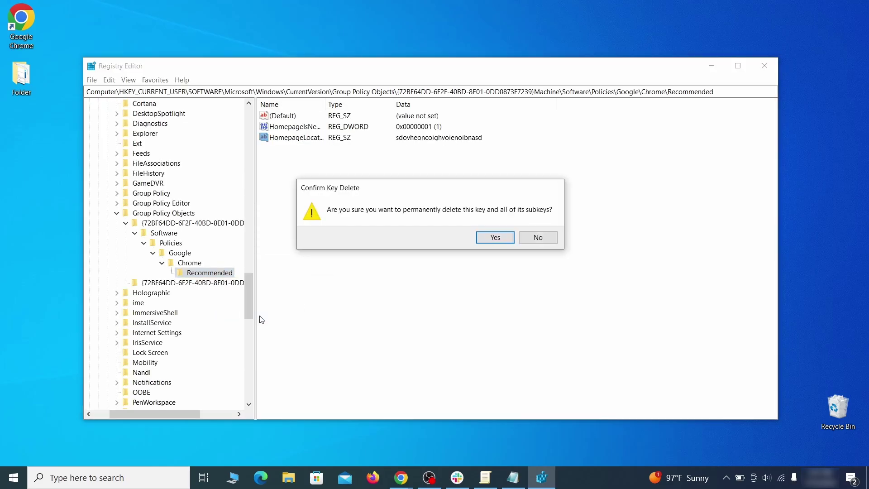
left_click(496, 237)
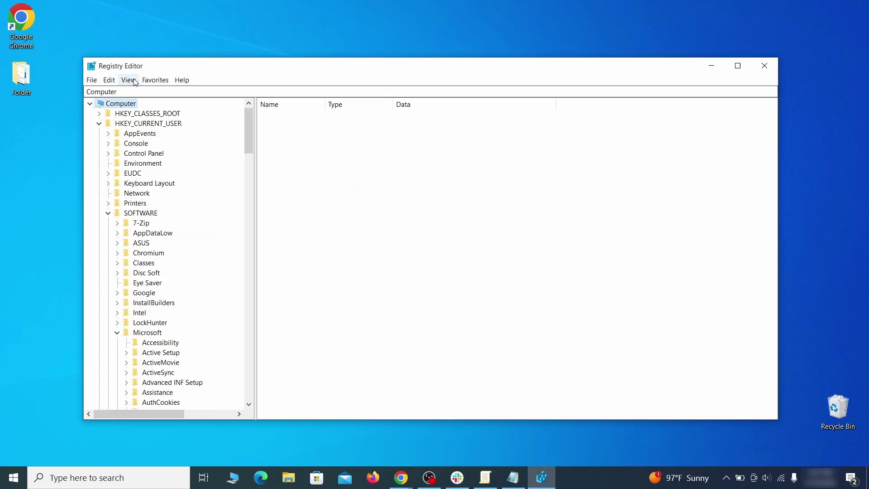
left_click(109, 80)
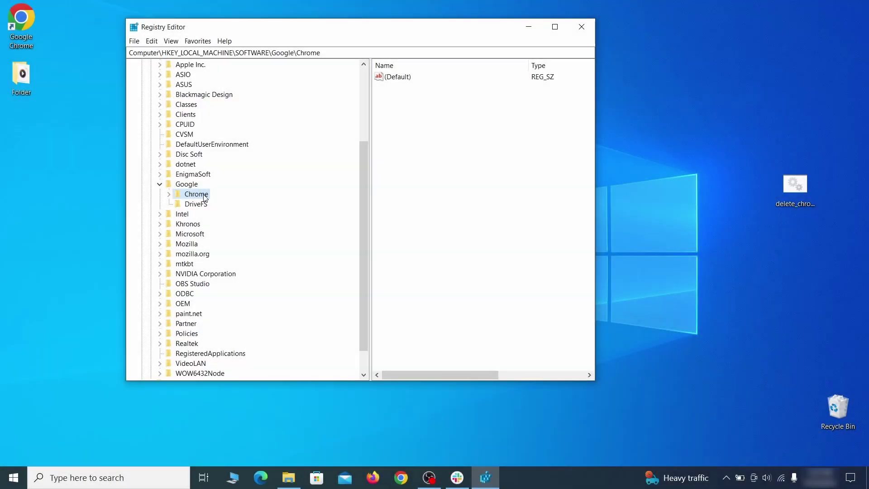
Step: Attempt to delete the Chrome key under Google and dismiss the deletion error
right_click(202, 195)
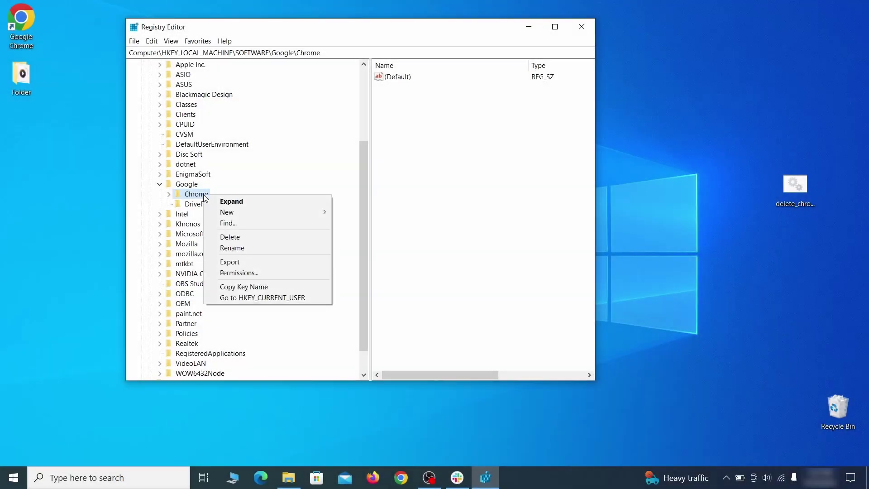
left_click(241, 238)
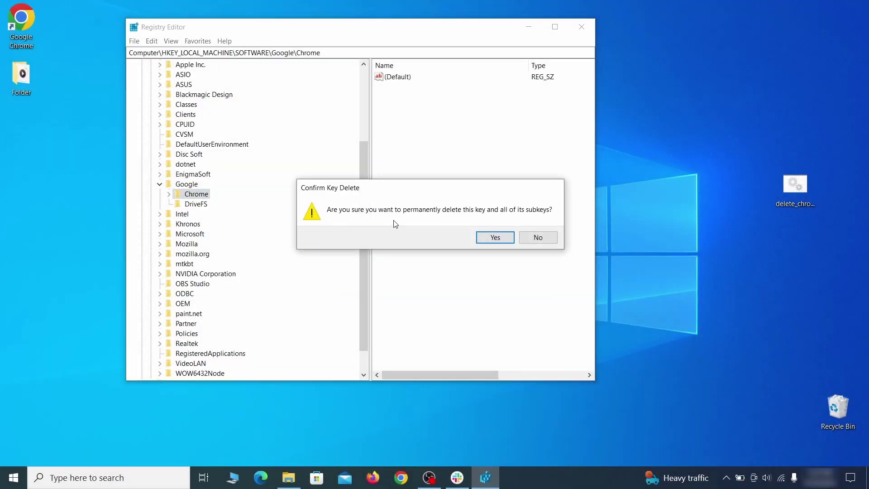
left_click(495, 238)
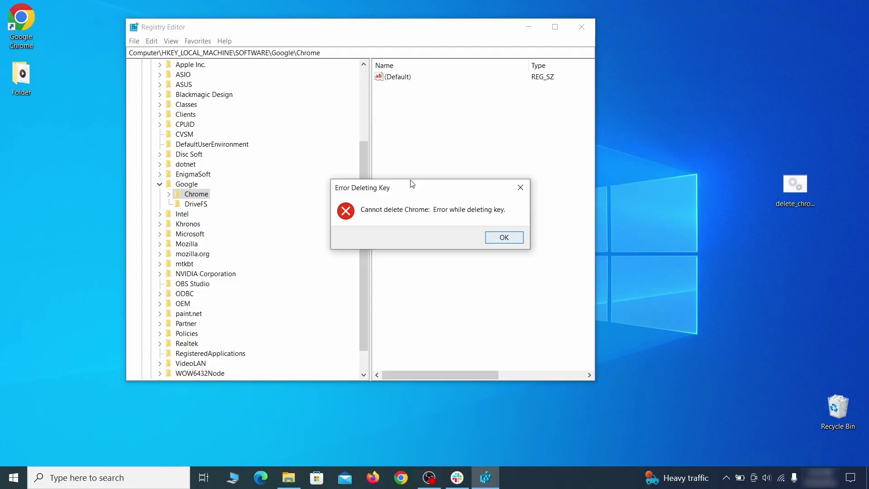
left_click(509, 239)
Step: Make Everyone the owner of the Chrome key via its advanced security settings
right_click(204, 194)
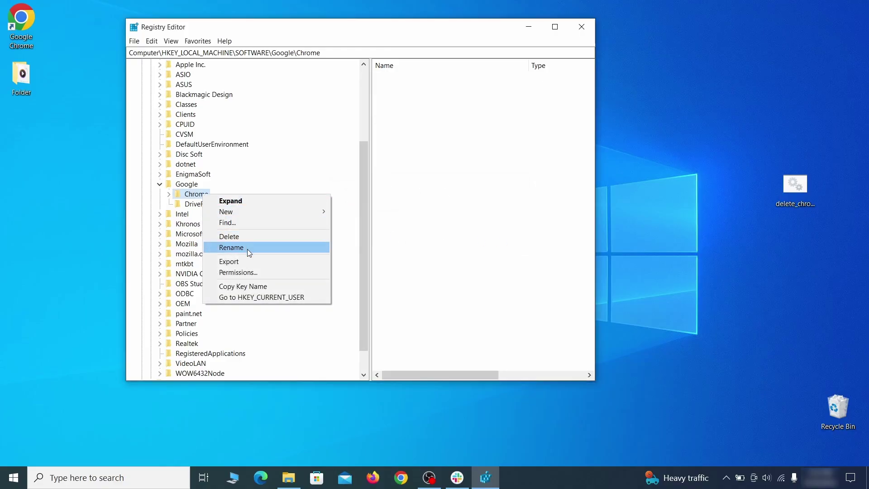
left_click(257, 271)
left_click(315, 267)
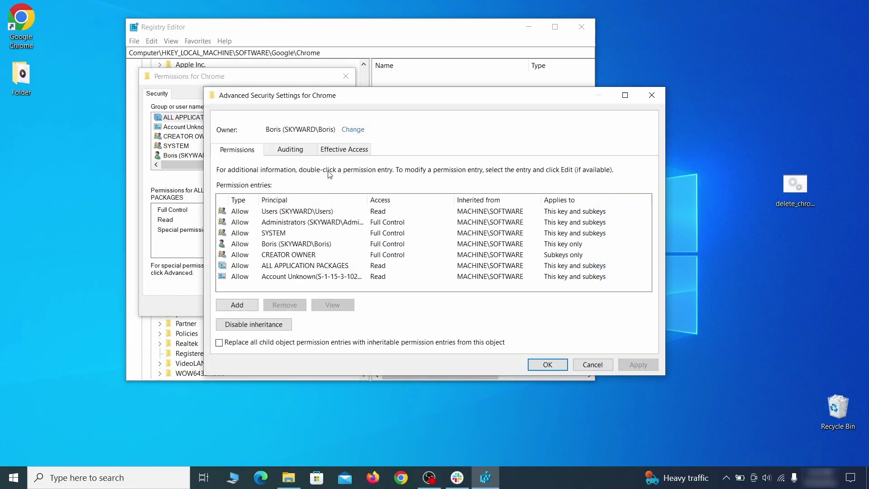
left_click(353, 130)
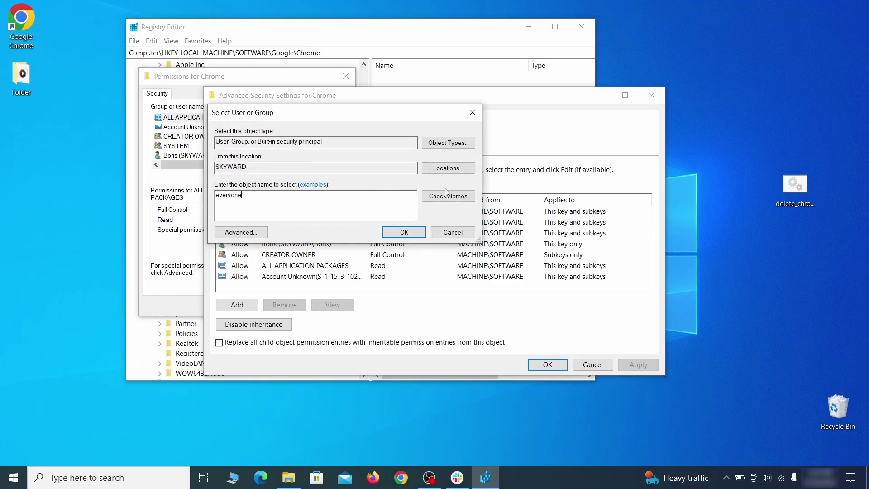
left_click(410, 233)
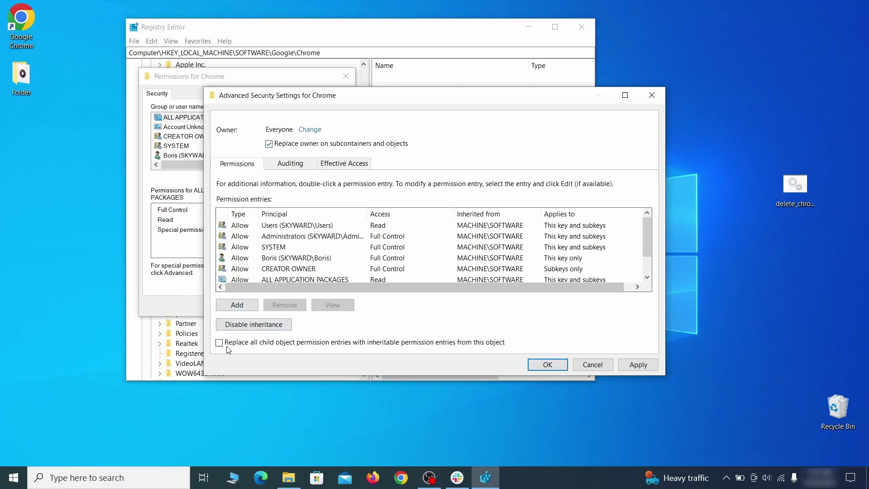
left_click(637, 366)
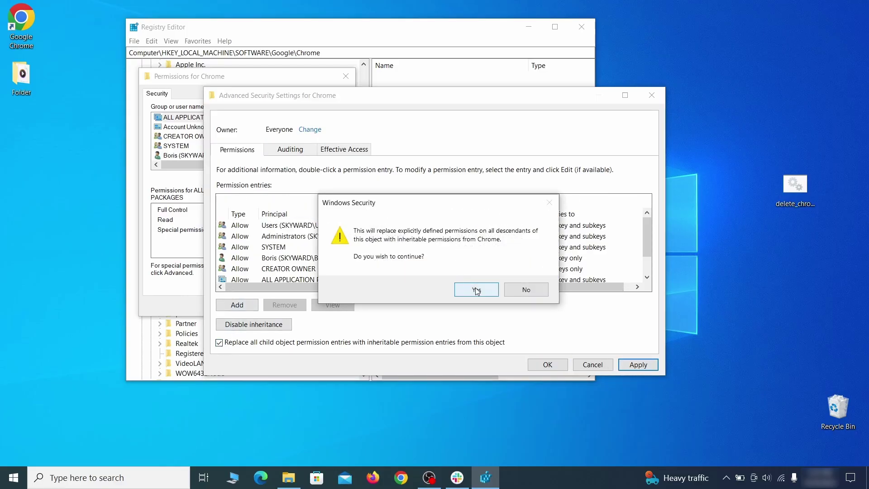
left_click(475, 290)
left_click(547, 365)
left_click(234, 304)
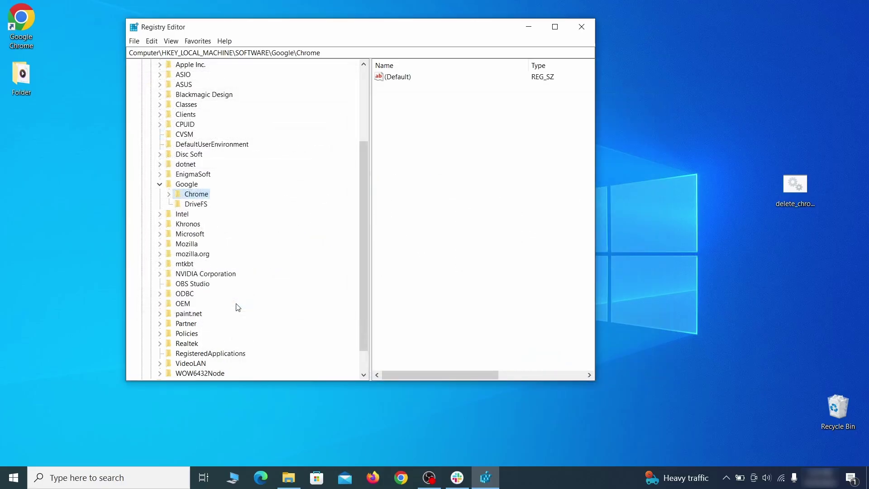
Step: Delete the Chrome key, leaving only DriveFS under Google
right_click(198, 194)
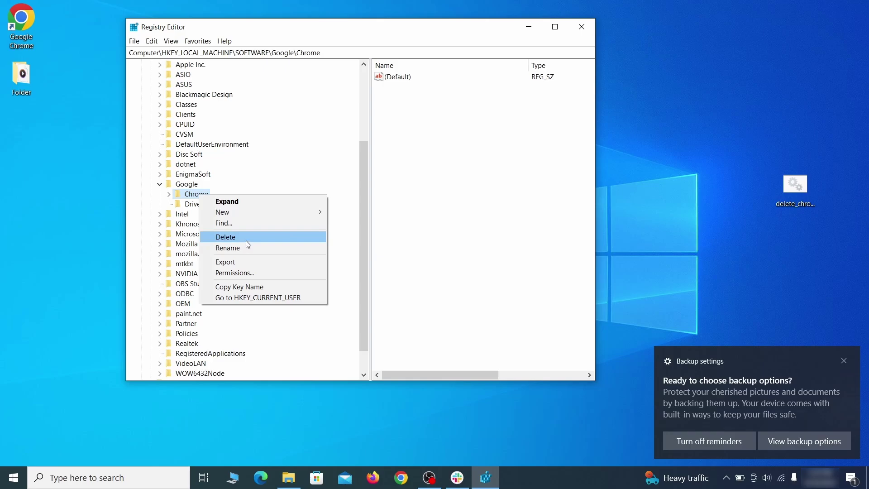
left_click(246, 240)
left_click(495, 238)
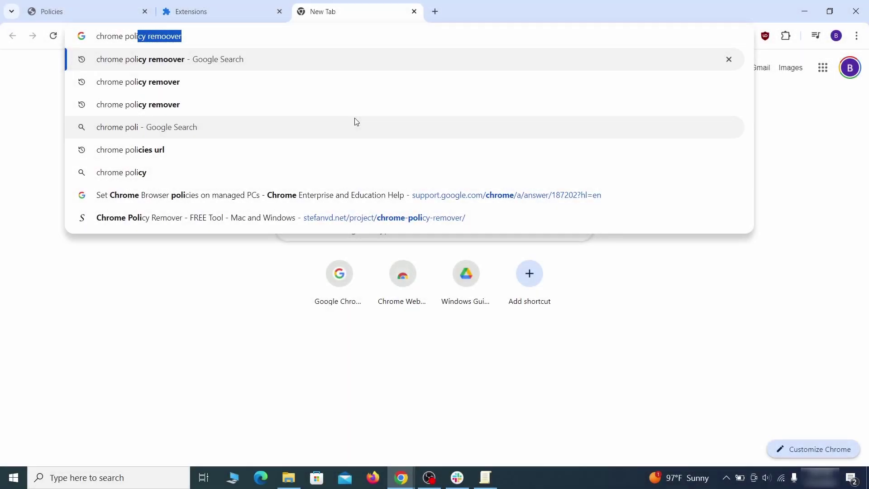
Step: Find Chrome Policy Remover on stefanvd.net and download the Windows script
type("y rem")
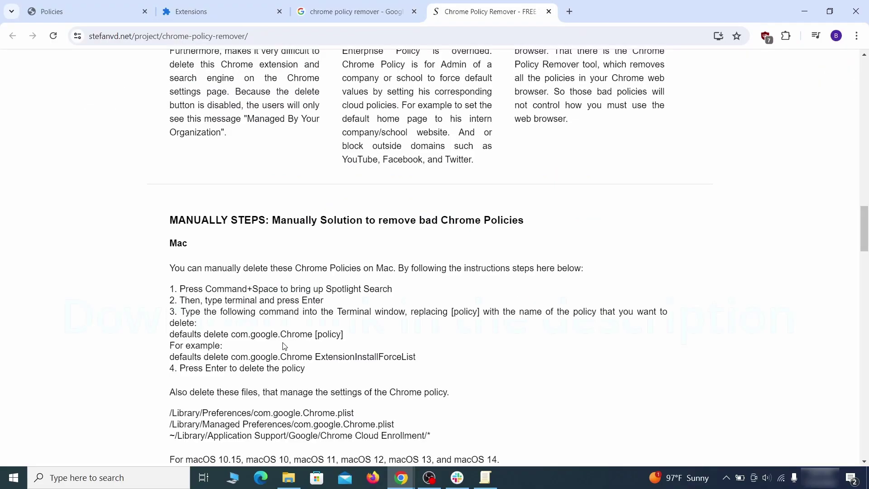
scroll(284, 348, "down", 10)
scroll(285, 348, "down", 5)
left_click(491, 235)
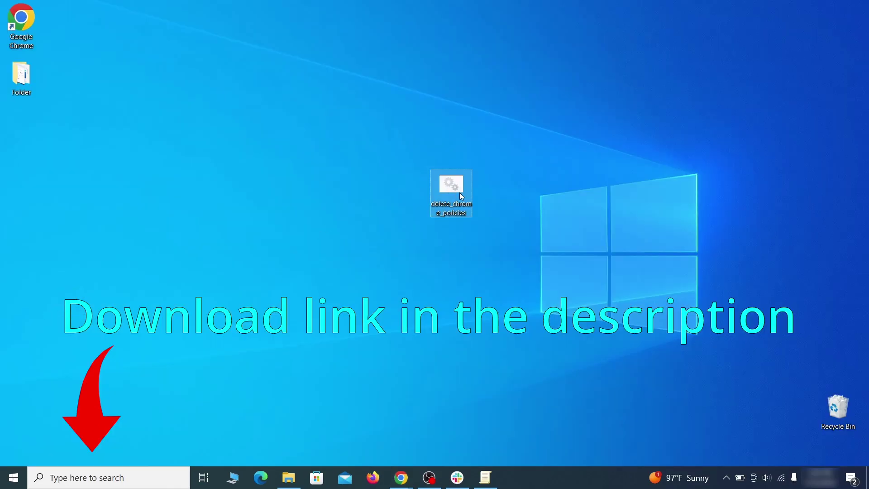
Step: Run the downloaded policy remover .bat, allowing it past the security warning
right_click(461, 186)
left_click(511, 231)
left_click(317, 159)
left_click(473, 341)
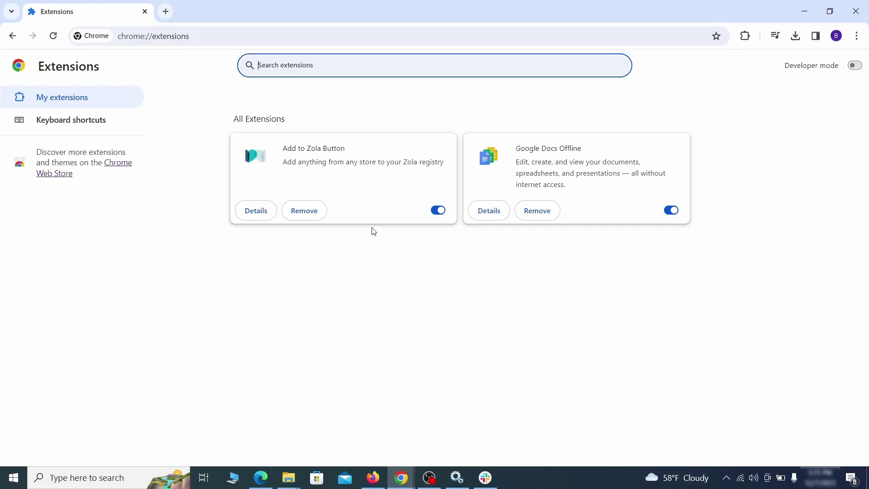
Step: Turn off and remove Add to Zola Button, then clear history, cookies and cached files in Privacy settings
left_click(437, 211)
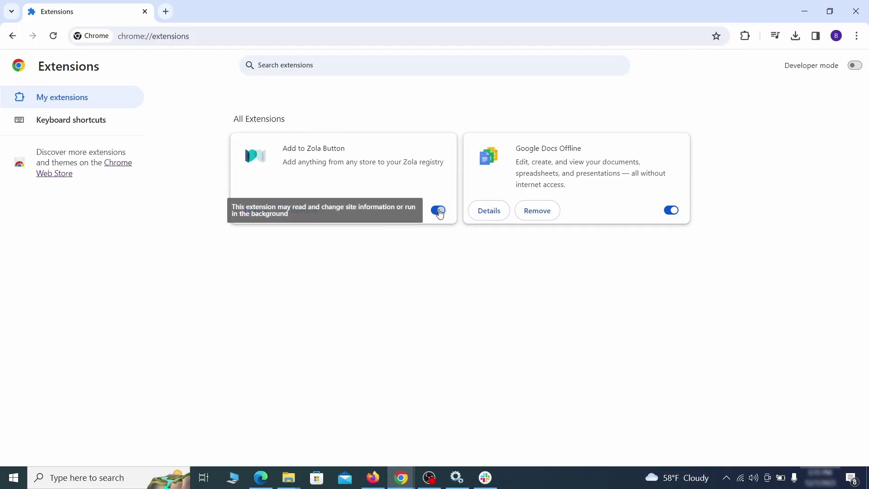
left_click(316, 216)
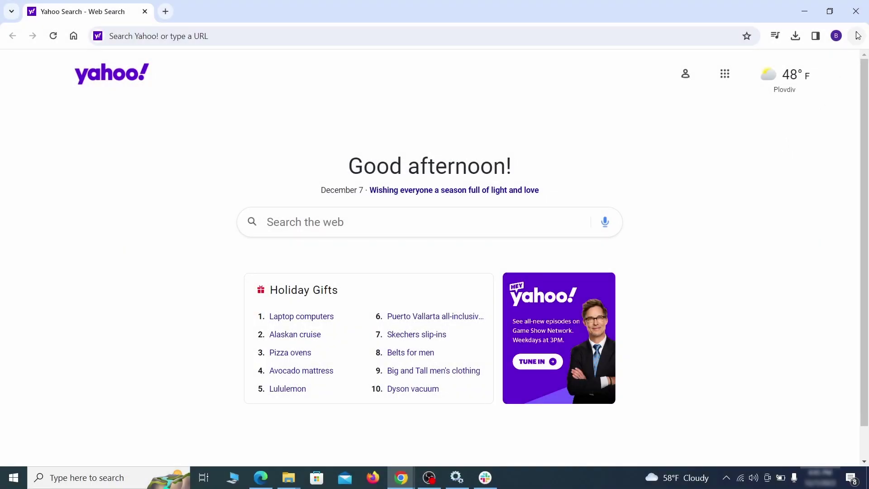
left_click(857, 36)
left_click(715, 411)
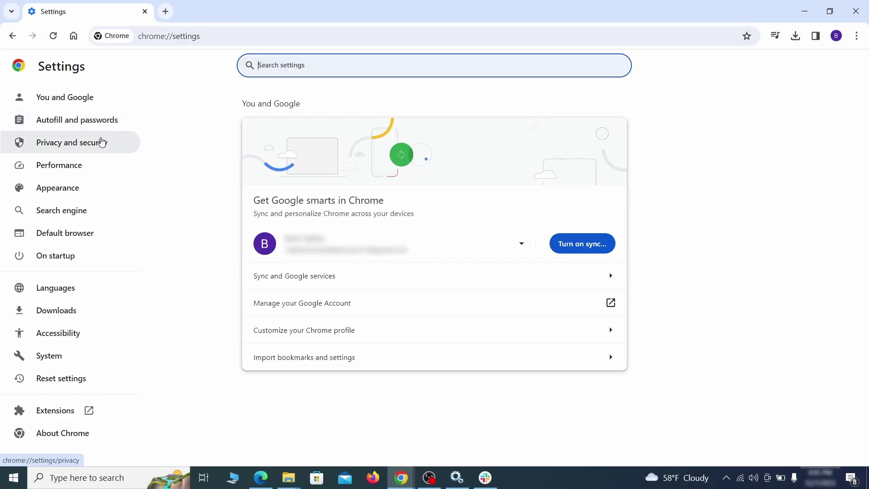
left_click(102, 142)
scroll(685, 295, "down", 1)
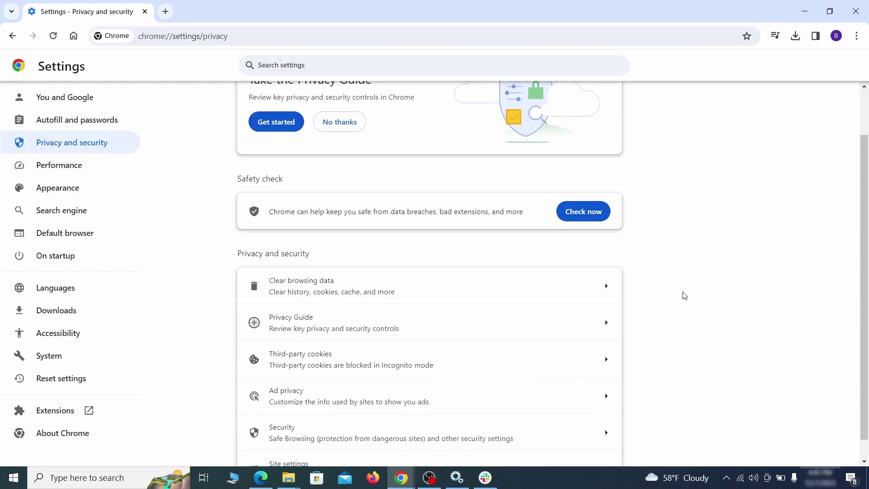
left_click(567, 292)
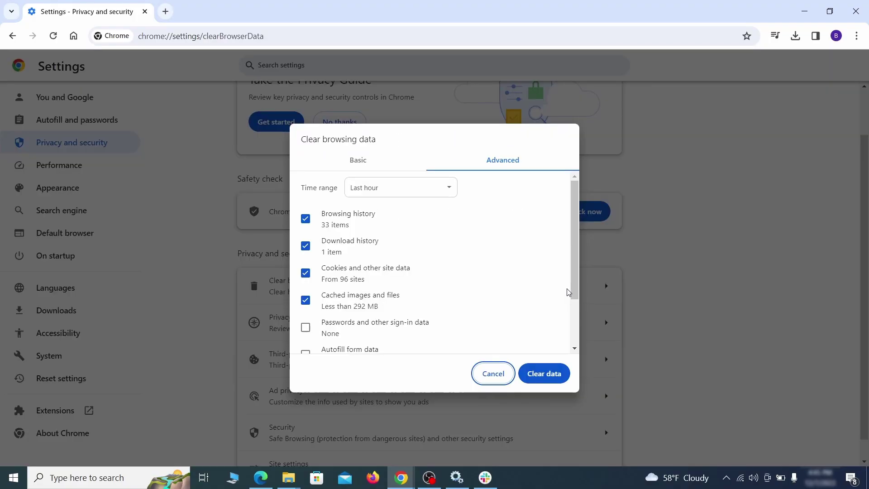
left_click(382, 161)
left_click(485, 161)
scroll(308, 344, "down", 2)
left_click(547, 374)
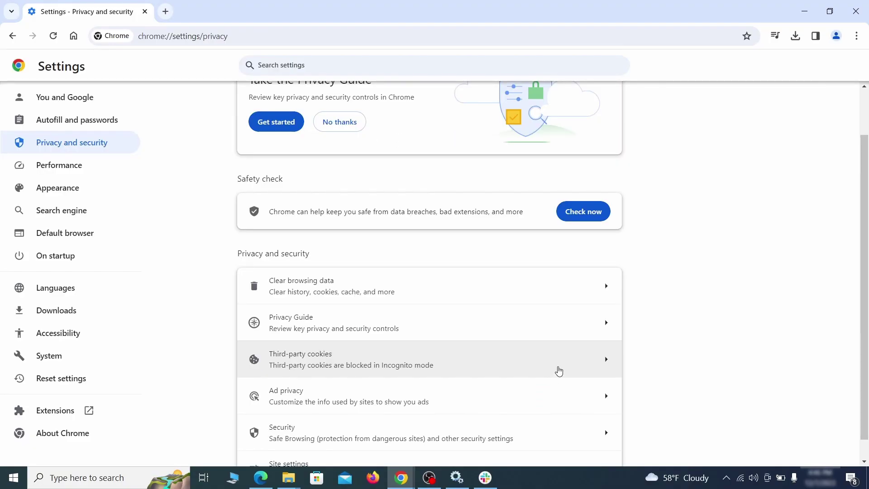
scroll(654, 297, "down", 1)
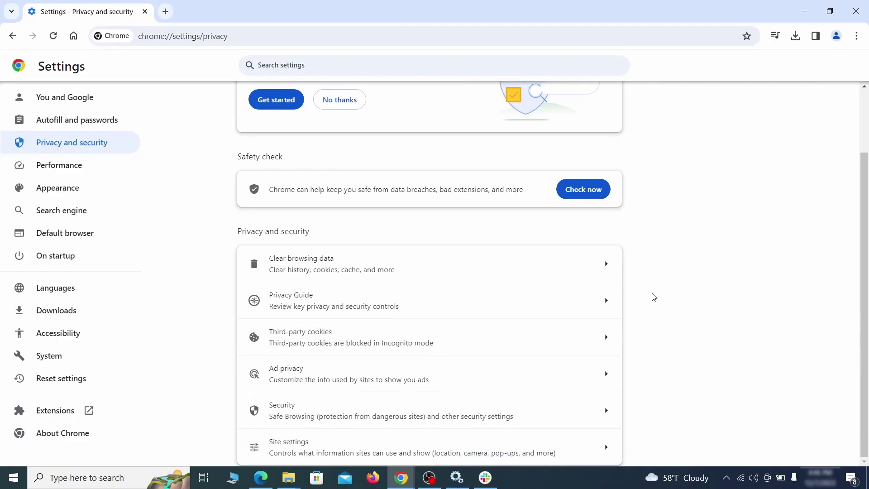
Step: Remove ExampleRougeURL.com's permission to send notifications in Site settings
left_click(423, 442)
scroll(620, 281, "down", 5)
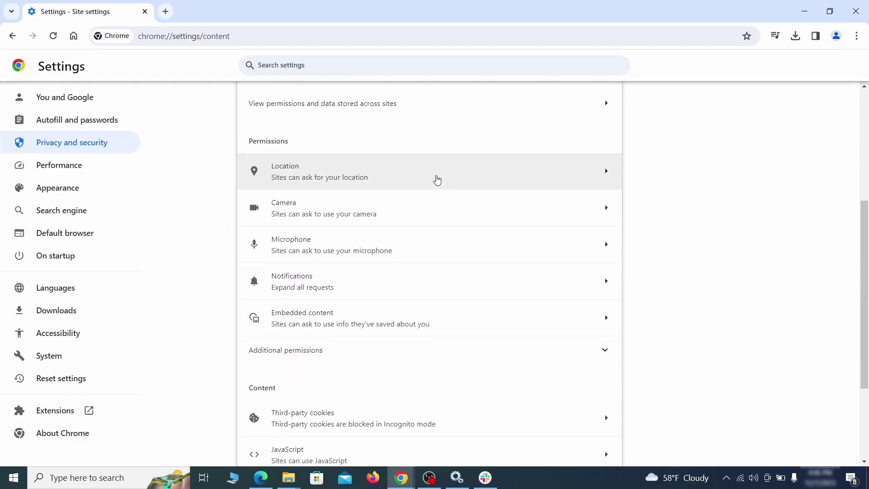
left_click(437, 176)
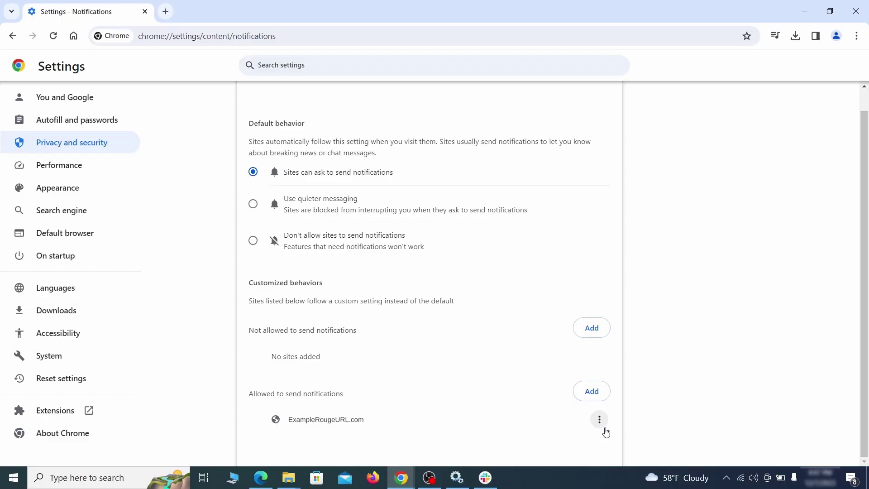
left_click(602, 422)
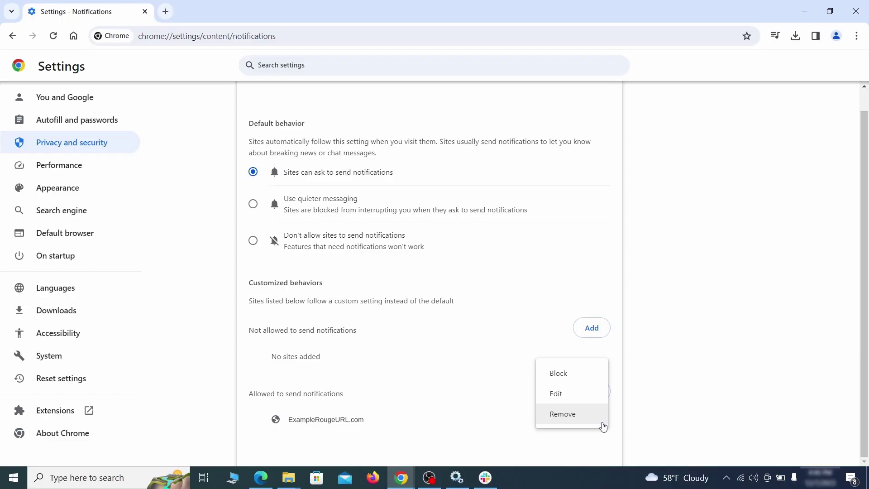
left_click(573, 419)
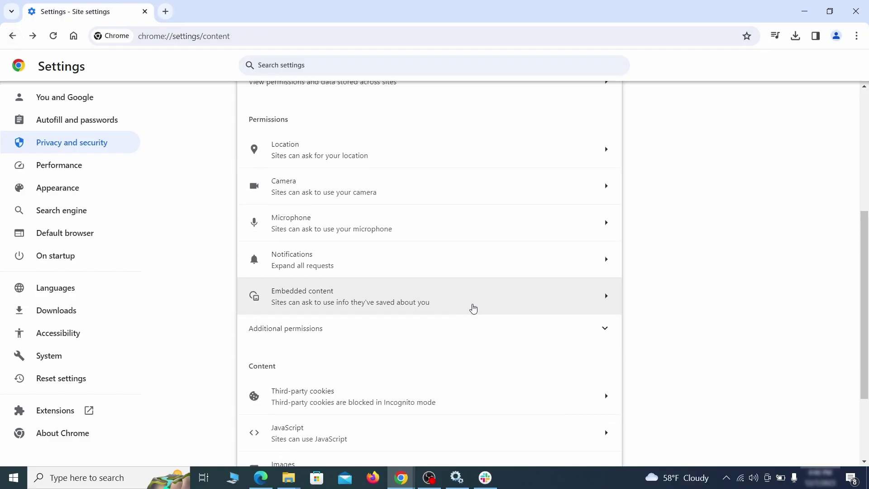
Step: Check ExampleRougeURL.com's exception in the Third-party cookies settings
scroll(471, 306, "down", 2)
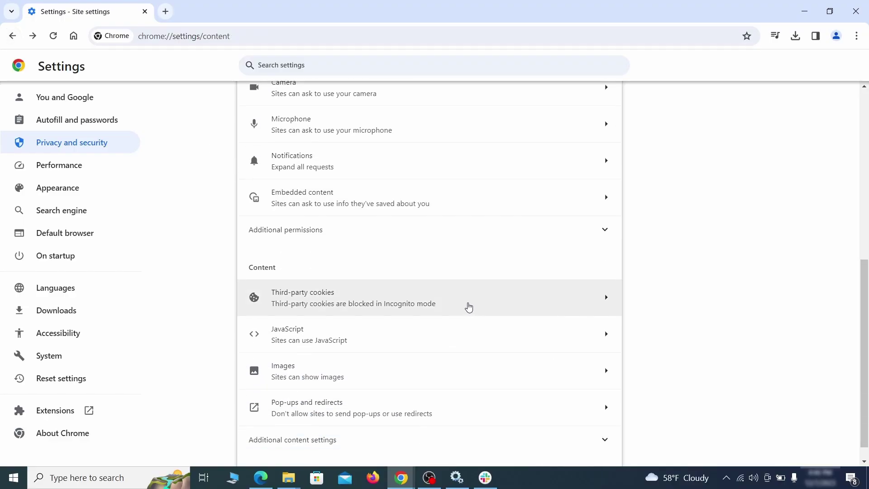
left_click(466, 304)
scroll(469, 306, "down", 5)
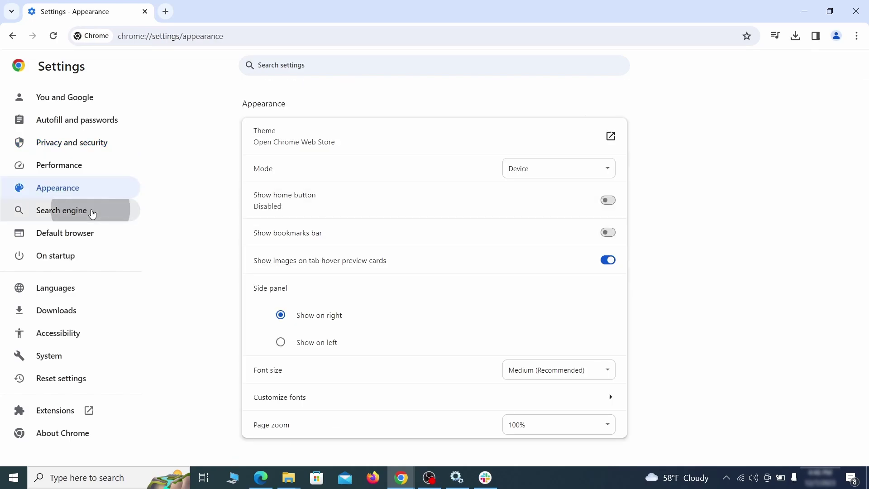
Step: Delete the ExampleRougeURL.com entry from the managed site search list
left_click(90, 210)
left_click(560, 169)
scroll(554, 239, "down", 8)
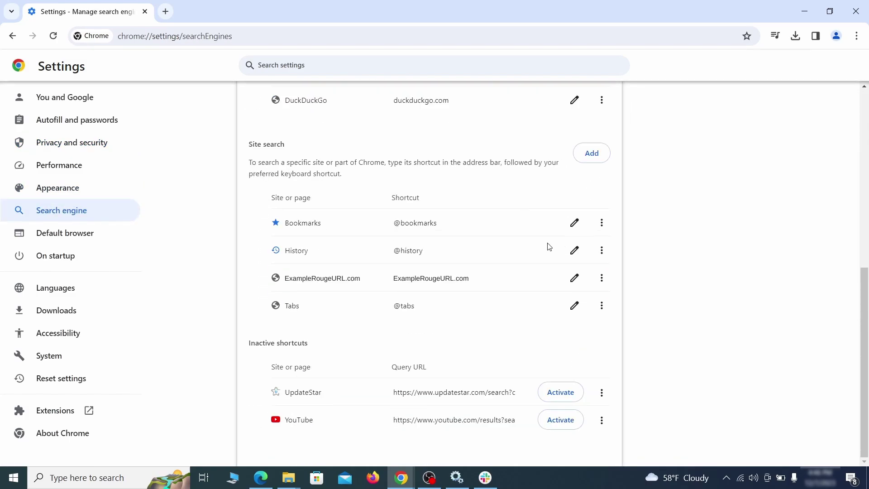
left_click(601, 278)
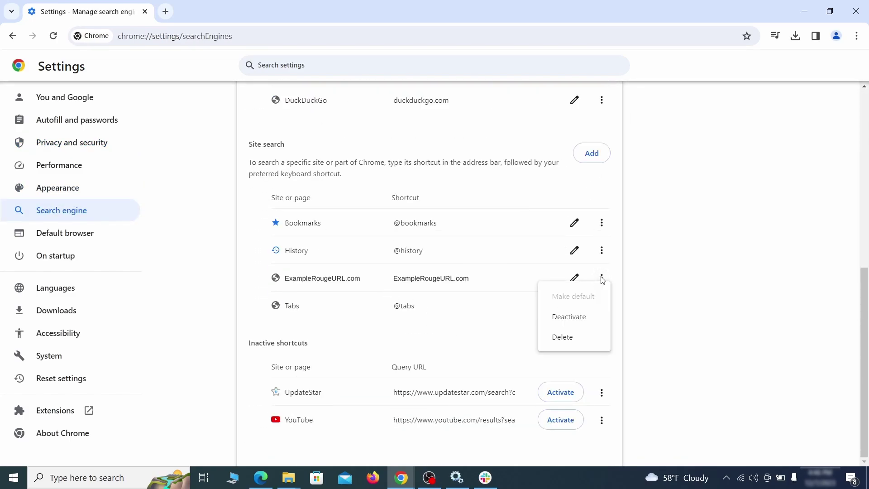
left_click(563, 337)
key("alt+Left")
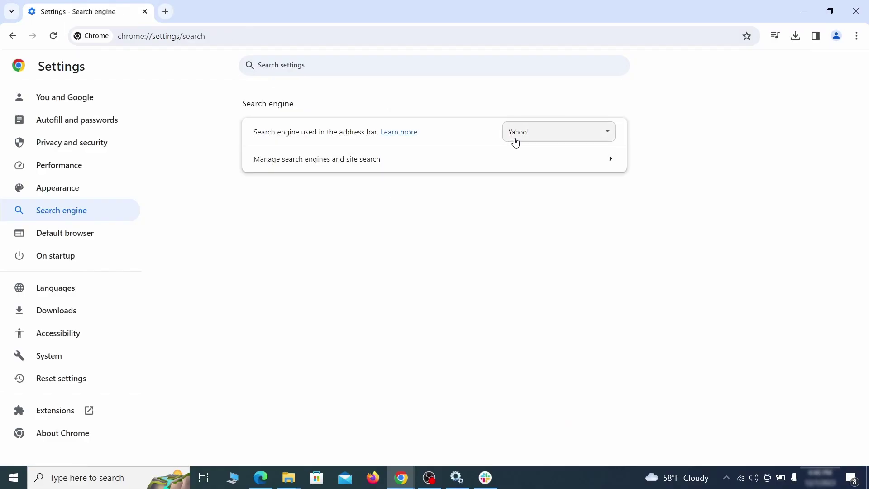
Step: Set Google as the address-bar search engine in place of Yahoo!
left_click(593, 136)
left_click(572, 147)
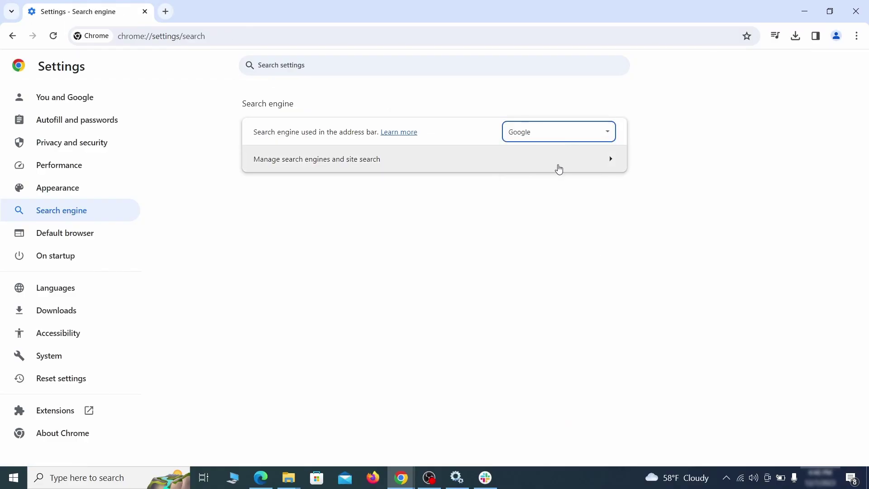
left_click(559, 170)
left_click(64, 255)
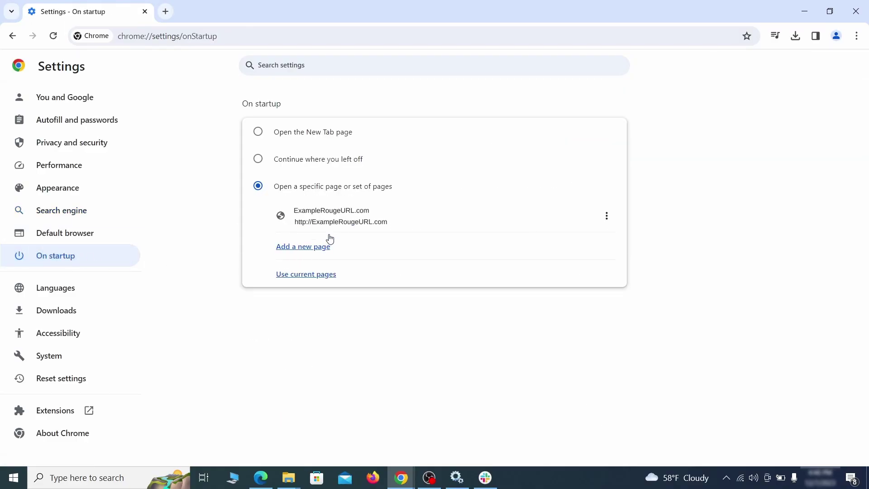
Step: Remove ExampleRougeURL.com from the On startup pages list
left_click(607, 217)
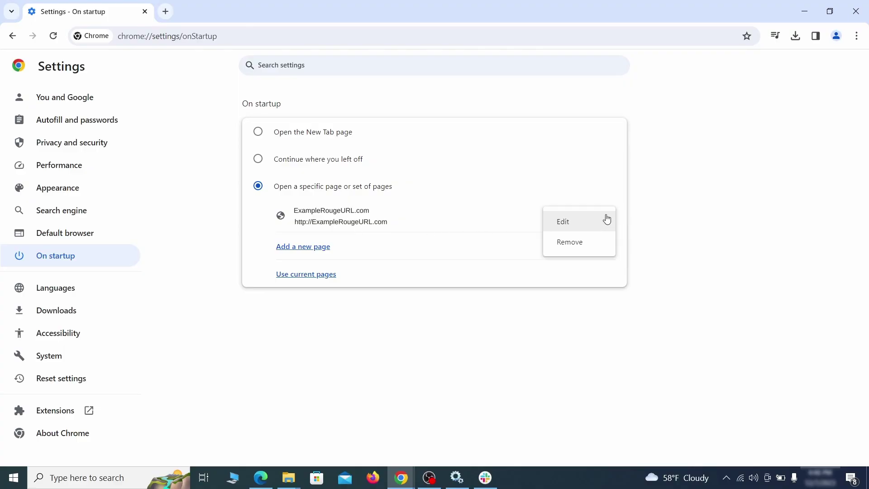
left_click(580, 243)
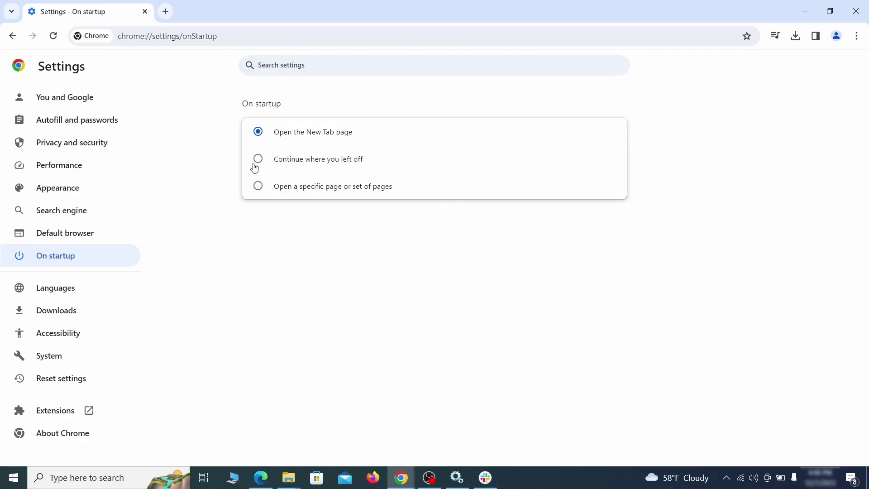